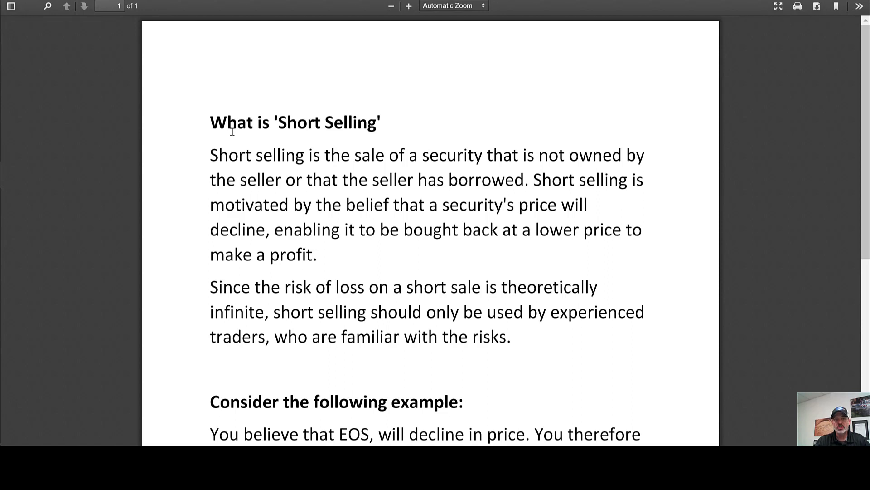
Step: Read the definition of short selling and the EOS example in the PDF document
left_click_drag(211, 122, 355, 141)
left_click(547, 104)
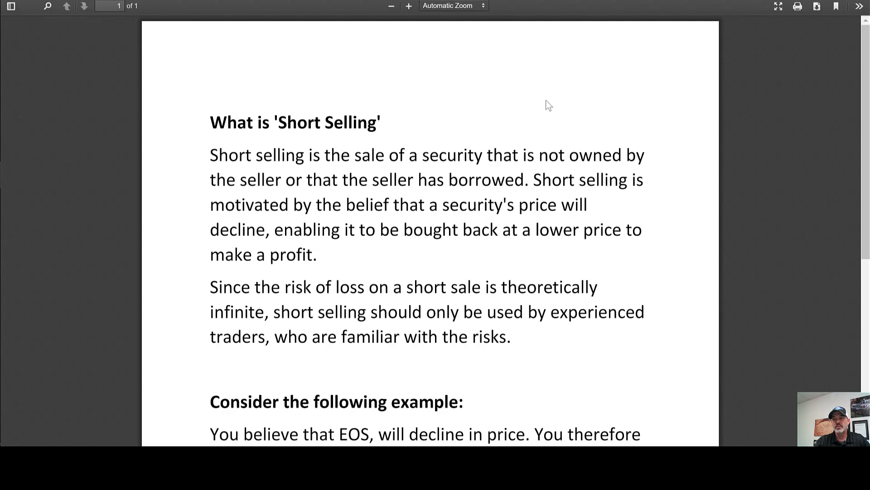
scroll(867, 136, "down", 3)
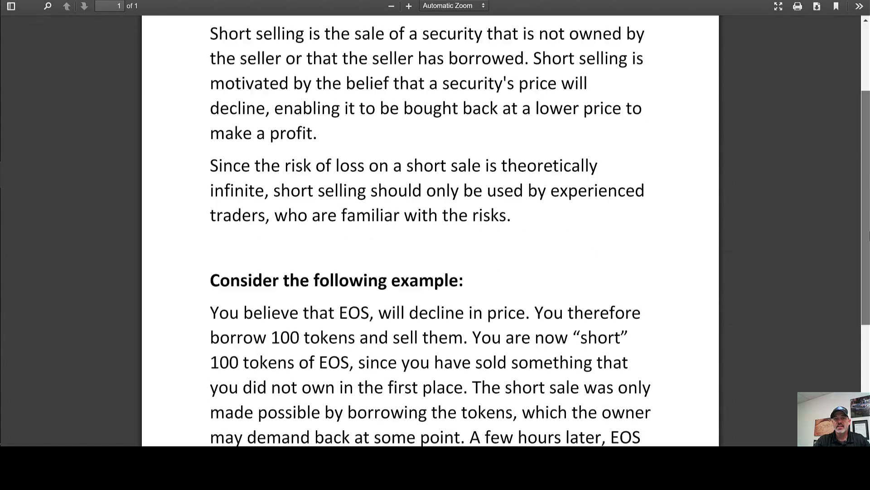
scroll(867, 256, "down", 5)
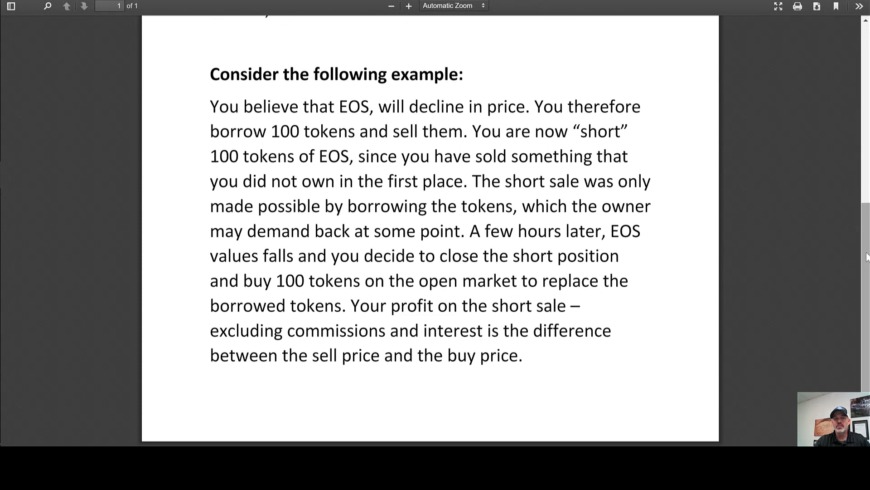
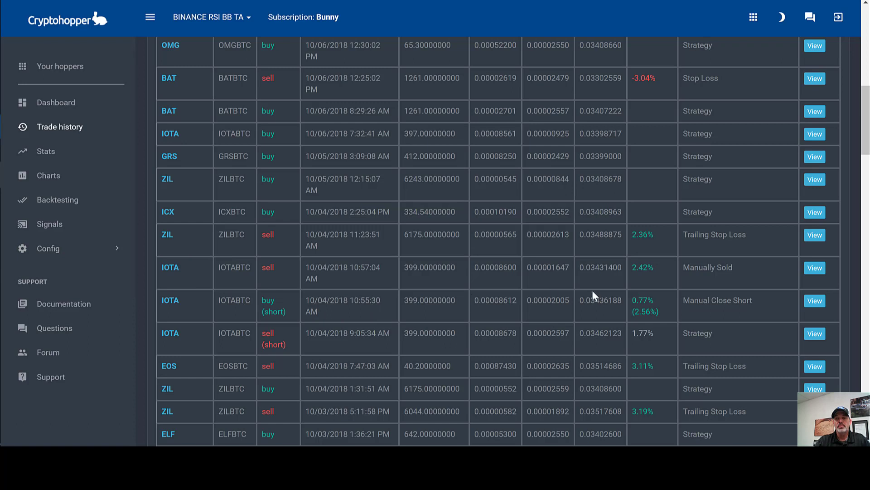
Step: Compare the manually sold IOTA trade of 10/04/2018 with the IOTA short buy-back in the trade history
left_click_drag(680, 268, 745, 265)
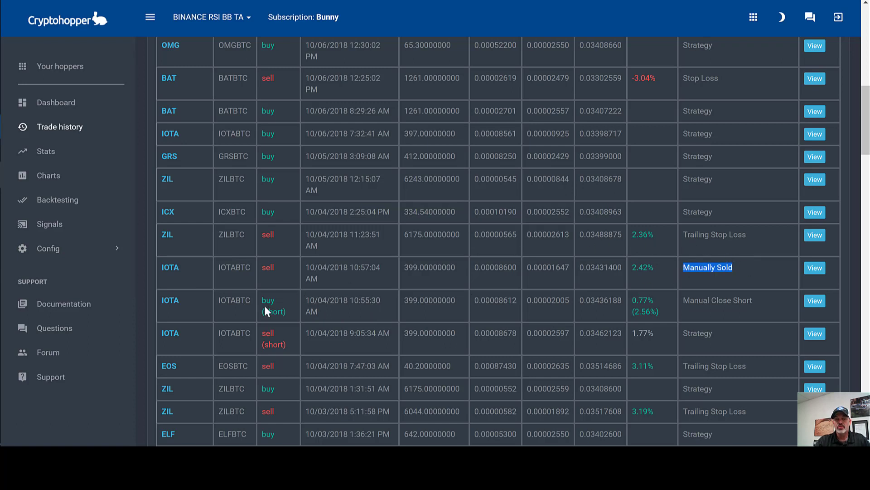
left_click_drag(265, 306, 340, 306)
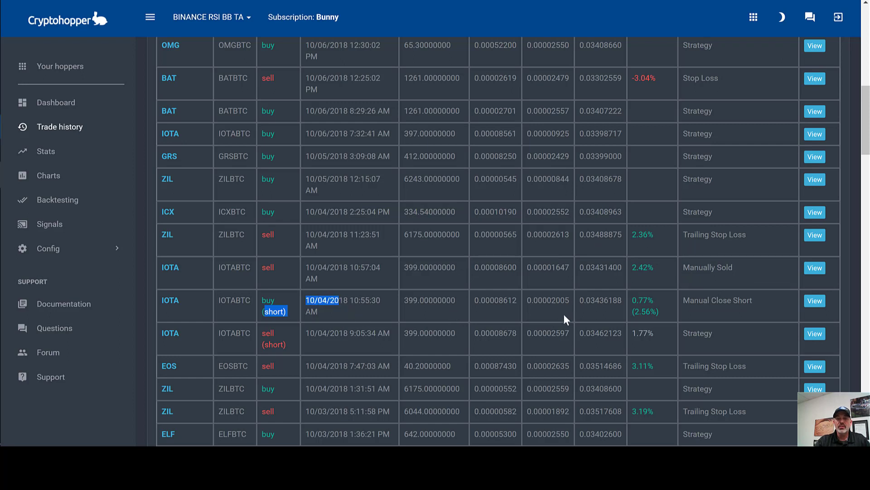
left_click(711, 337)
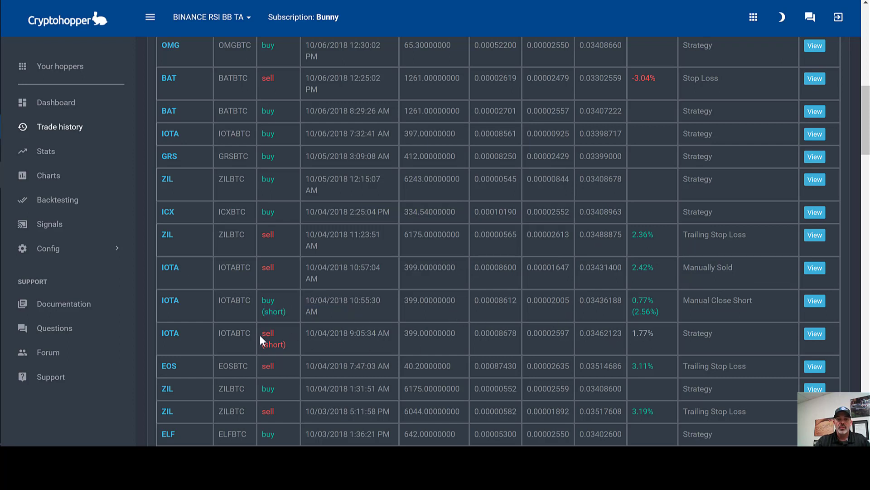
Step: Examine the IOTA short sell of 10/04/2018, checking its currency pair, trade type and trigger
left_click_drag(259, 332, 724, 325)
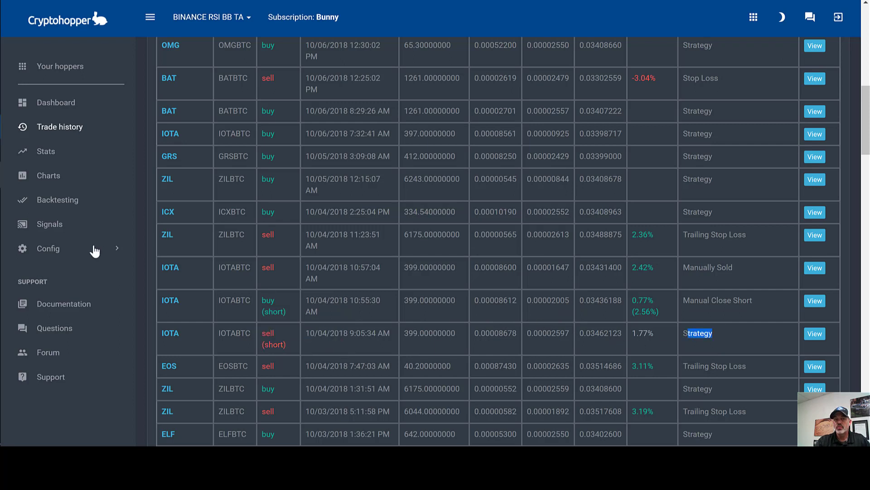
double_click(724, 331)
left_click_drag(221, 334, 250, 331)
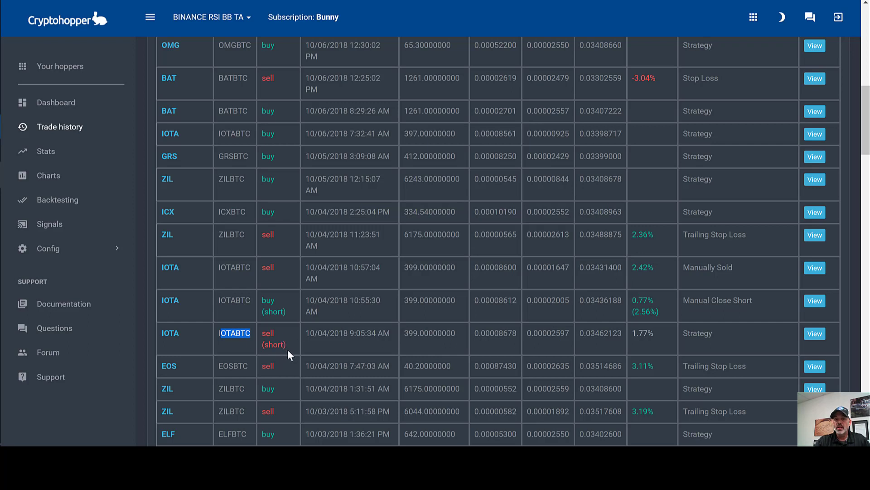
left_click(269, 332)
double_click(269, 332)
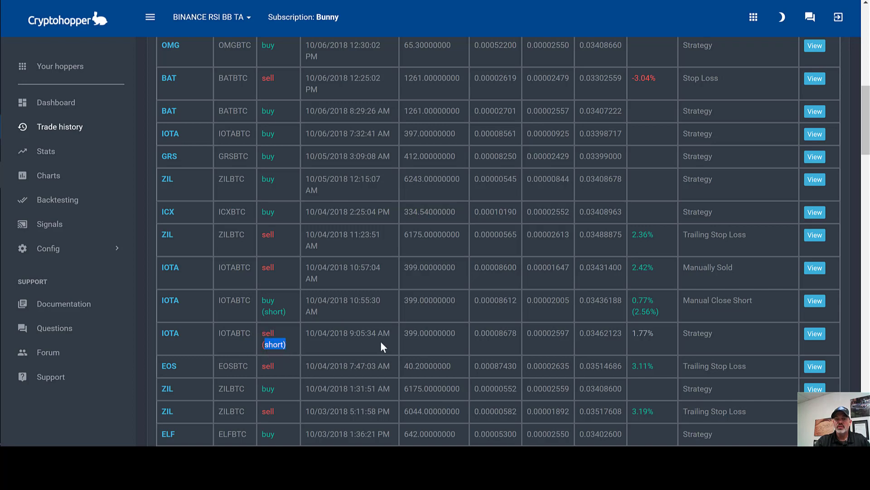
left_click_drag(684, 333, 725, 331)
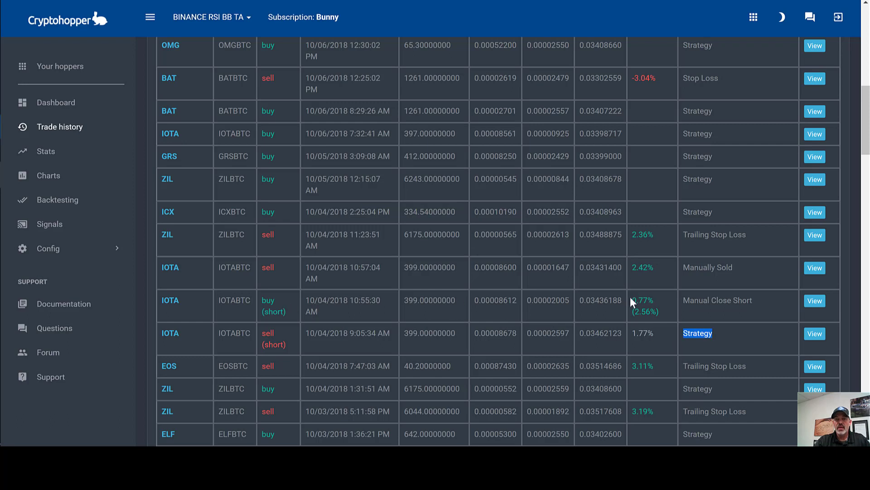
Step: Review the result percentages and trigger of the IOTA short buy-back against the result of the IOTA short sell
left_click_drag(632, 297, 667, 295)
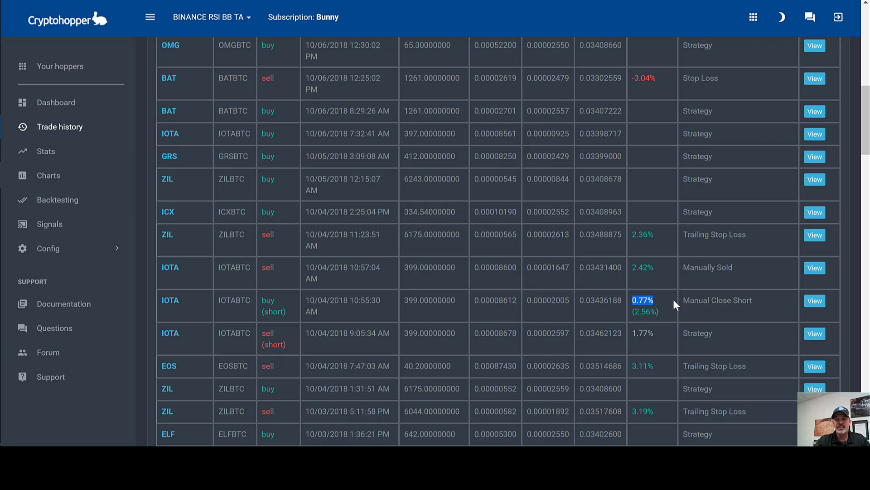
left_click_drag(684, 299, 719, 300)
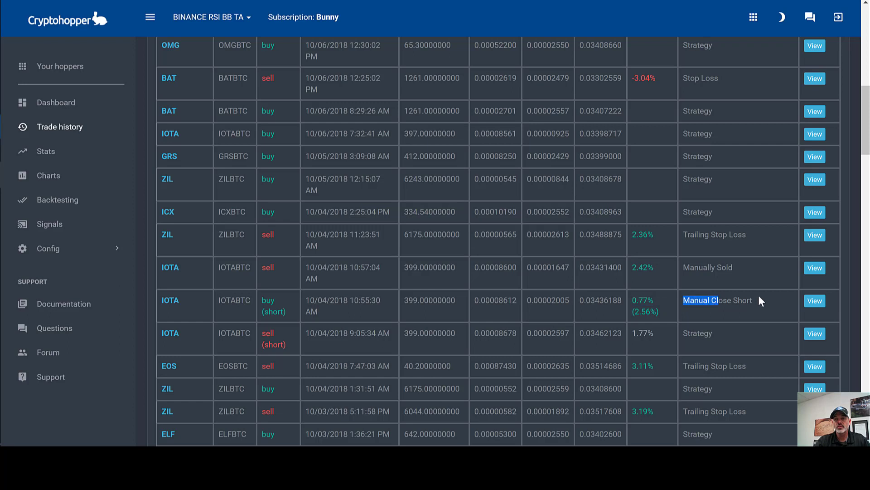
left_click_drag(652, 300, 626, 302)
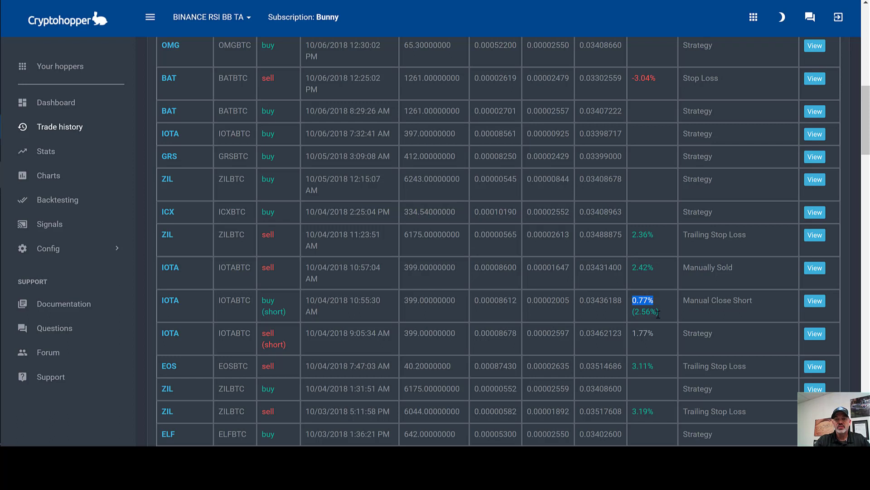
left_click_drag(658, 314, 635, 312)
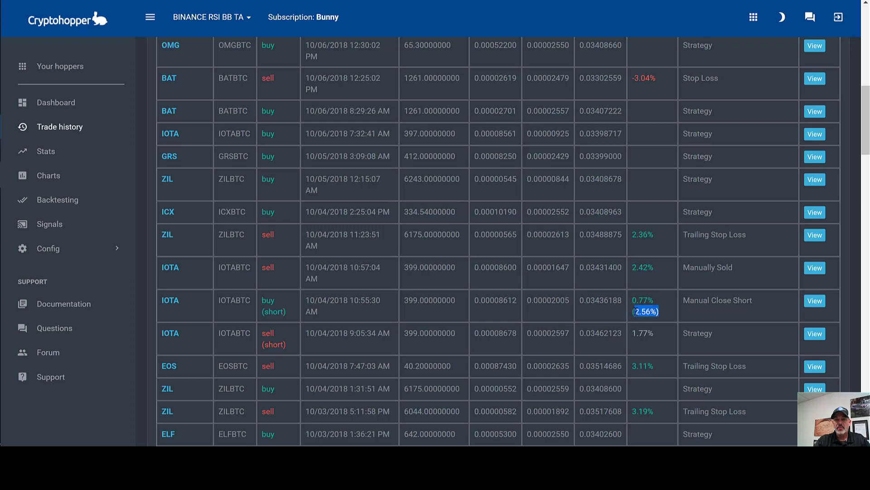
left_click(654, 331)
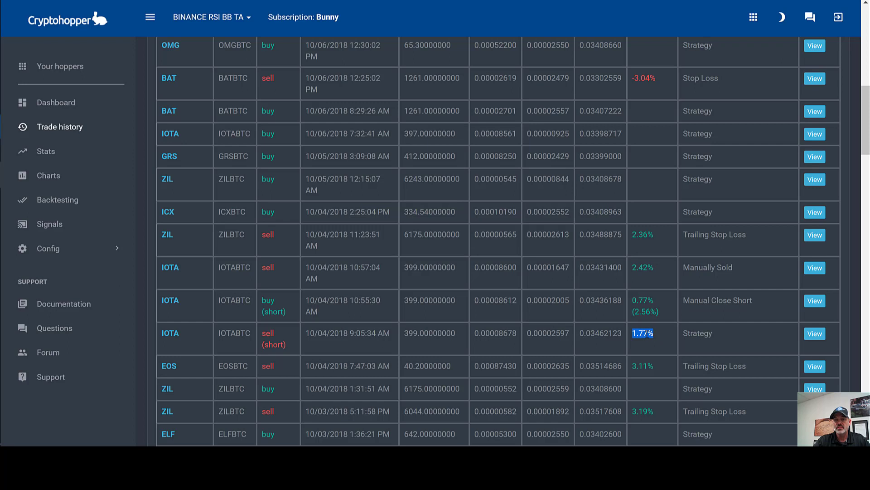
mouse_move(632, 300)
left_mouse_down()
mouse_move(662, 303)
mouse_move(626, 312)
left_mouse_up()
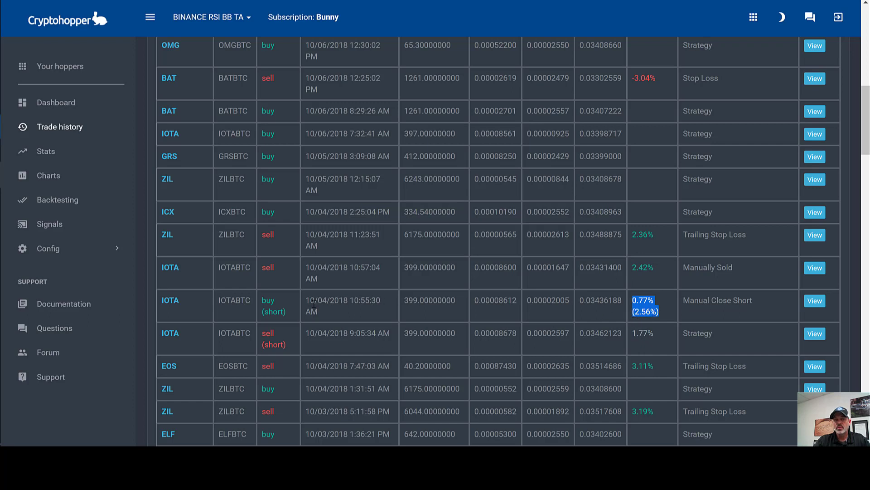
Step: Check the IOTA short buy-back's type and amount, plus the time and trigger of the following manual sale
left_click_drag(285, 310, 259, 301)
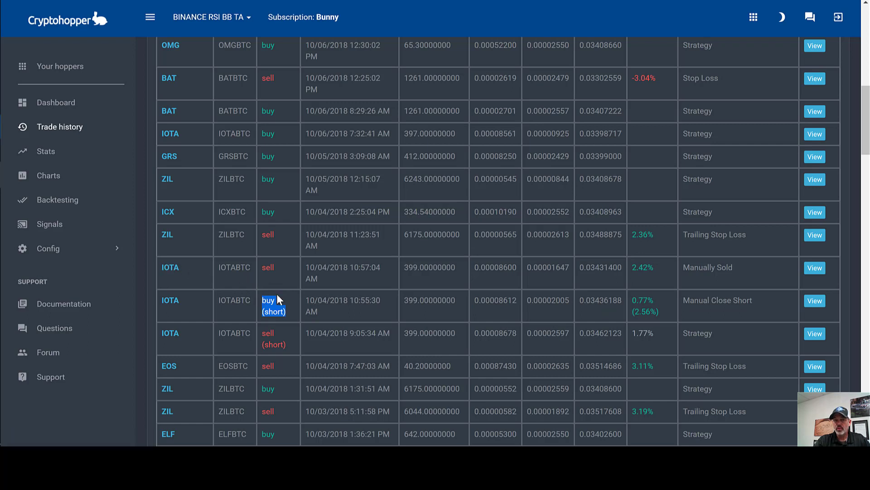
double_click(413, 302)
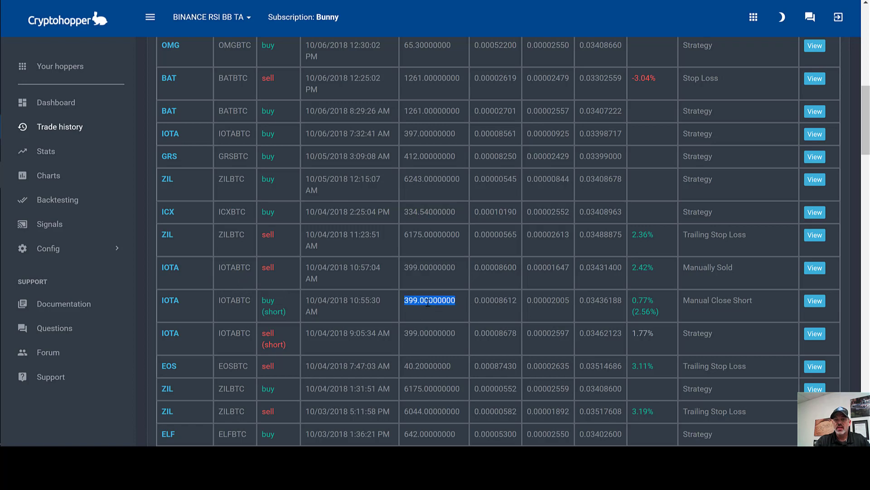
triple_click(684, 271)
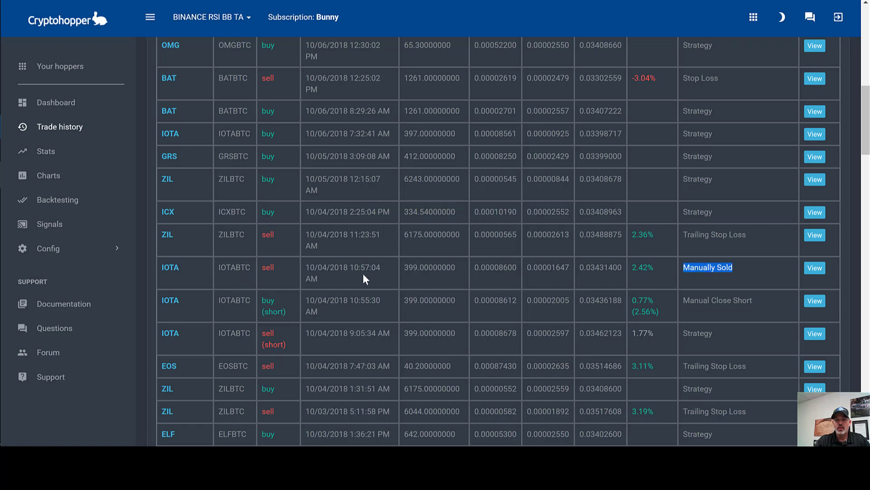
left_click(386, 267)
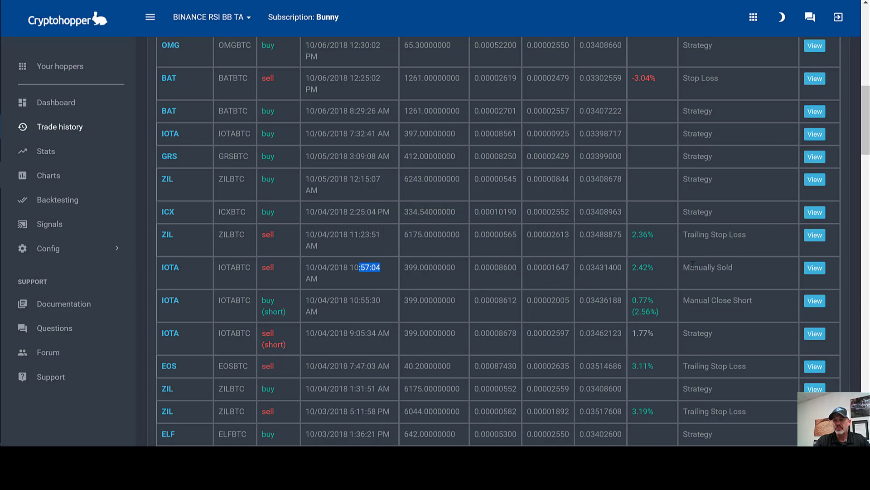
left_click_drag(690, 268, 733, 268)
Step: Find the original ELF buy of 10/03/2018 in the trade history and examine its date, trigger and amount
scroll(674, 292, "up", 1)
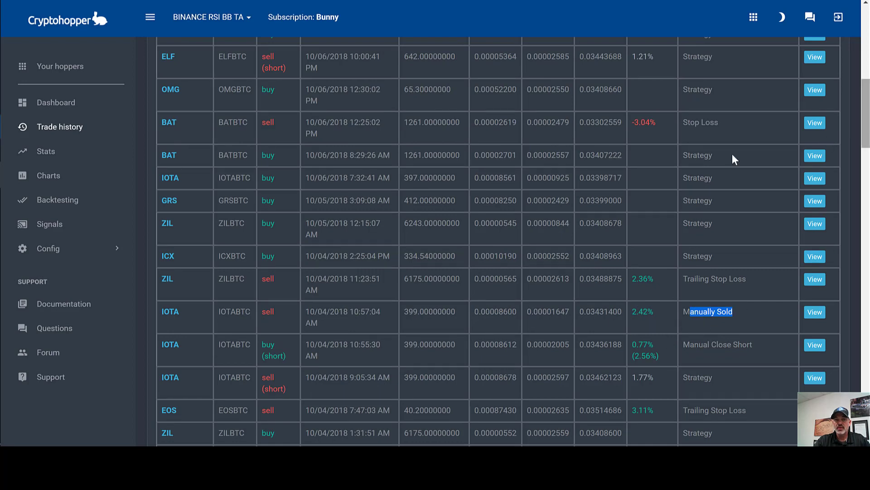
scroll(439, 253, "up", 2)
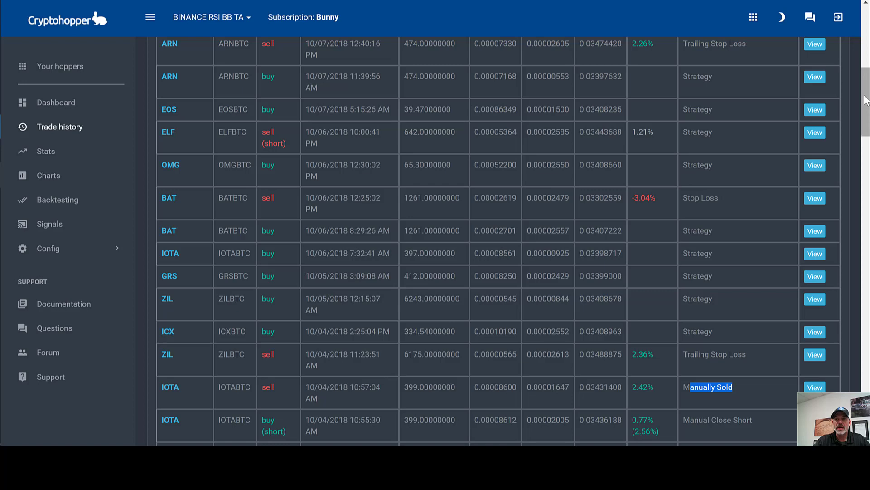
scroll(866, 90, "up", 2)
scroll(866, 89, "up", 4)
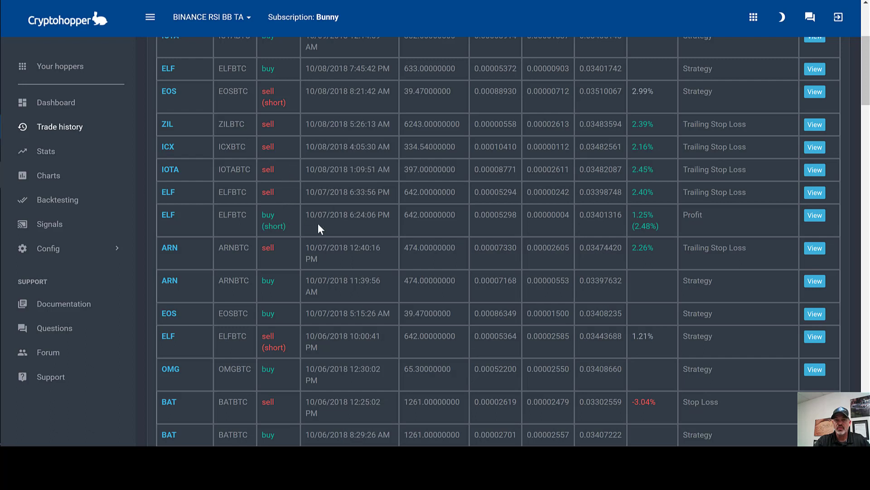
scroll(866, 73, "down", 5)
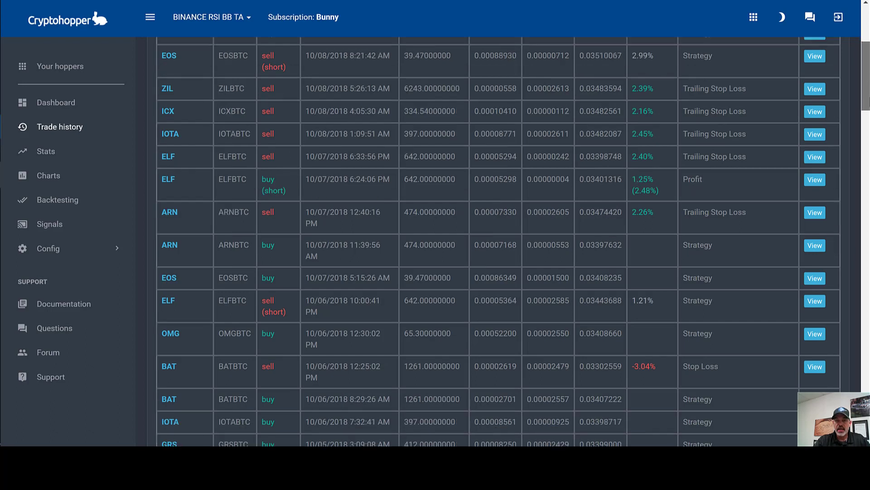
scroll(512, 240, "down", 3)
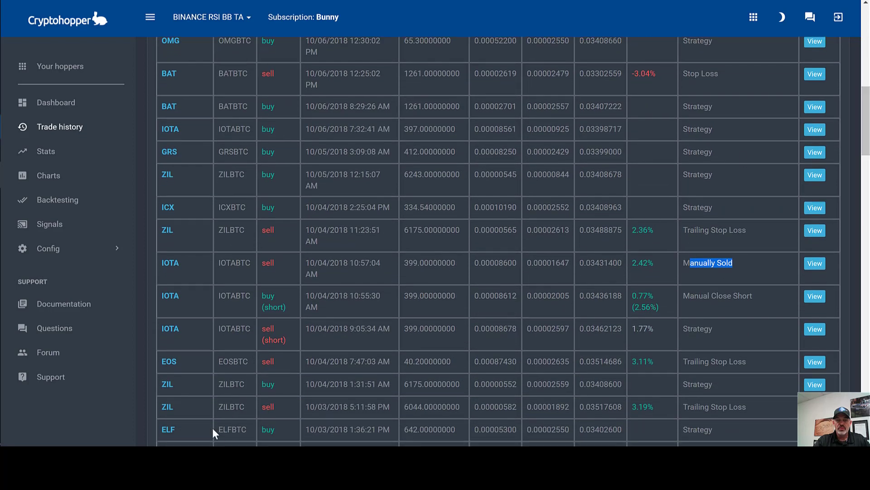
left_click_drag(307, 429, 378, 428)
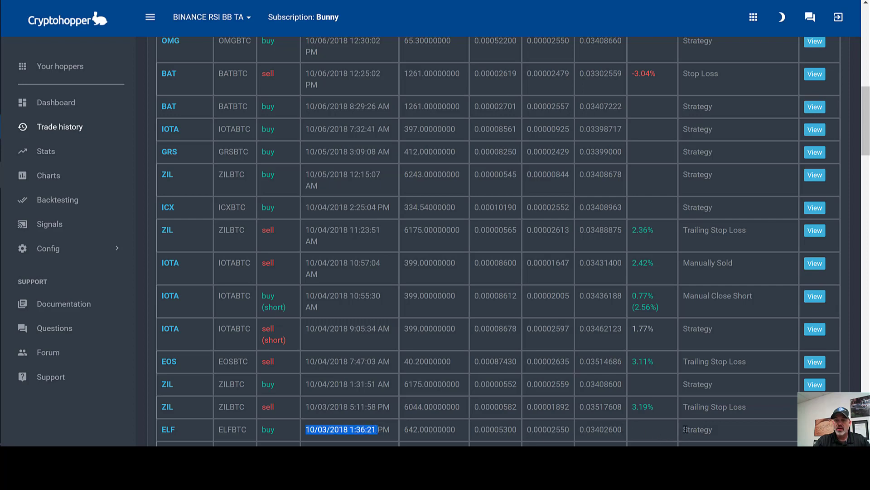
left_click_drag(689, 429, 714, 429)
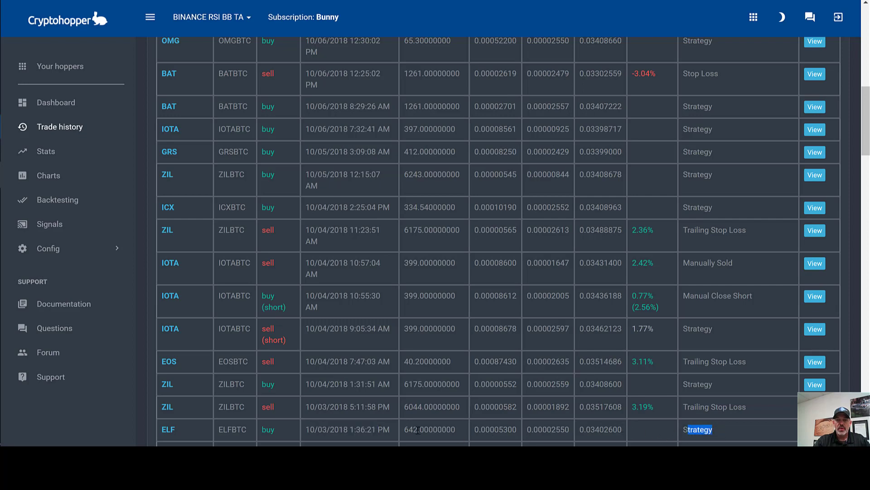
left_click_drag(401, 429, 466, 429)
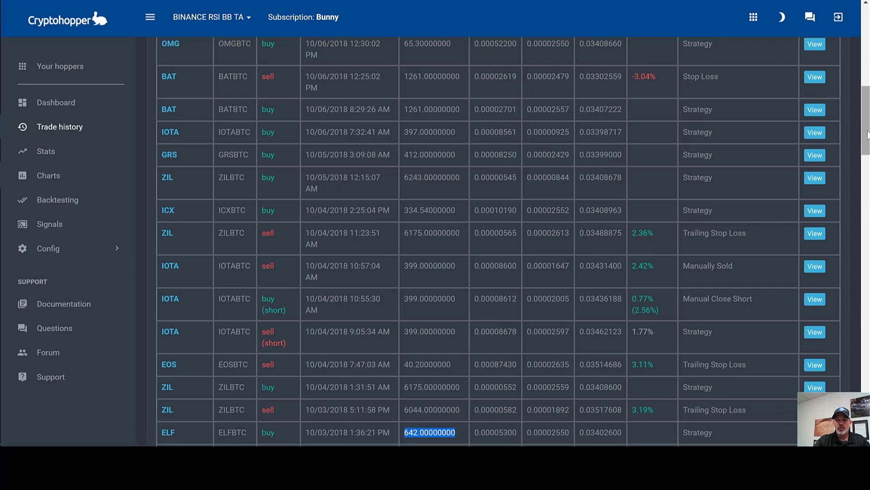
Step: Examine the ELF short sell of 10/06/2018, checking its type, amount, result, trigger and date
left_click_drag(866, 132, 867, 109)
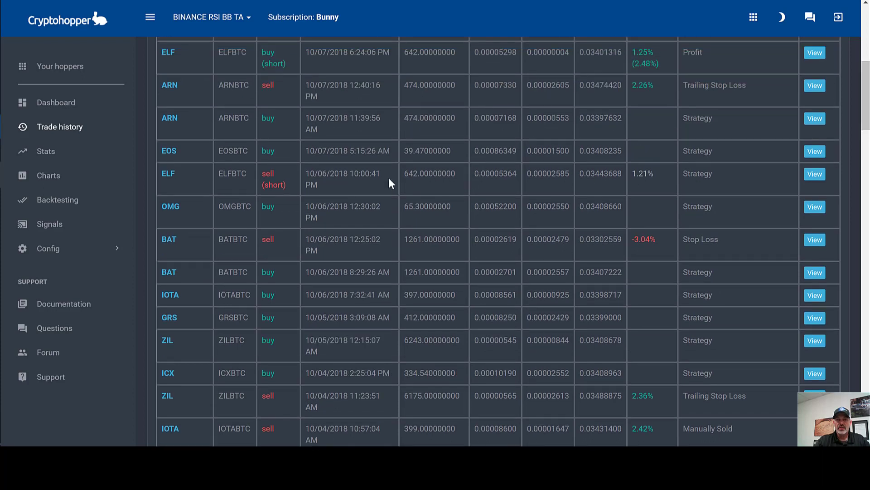
double_click(290, 180)
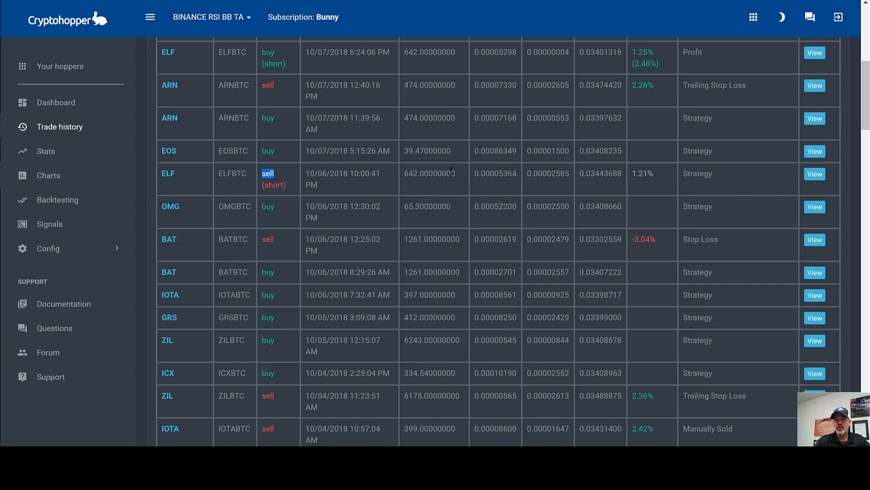
left_click_drag(404, 174, 452, 174)
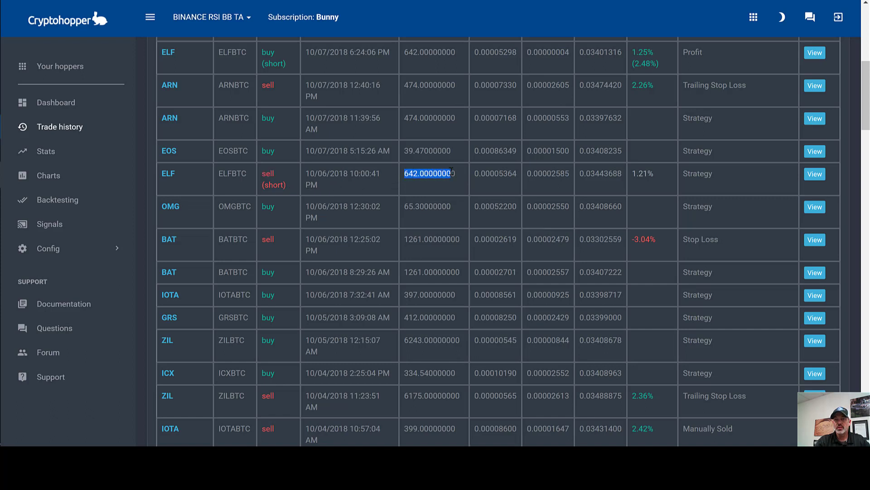
left_click(649, 175)
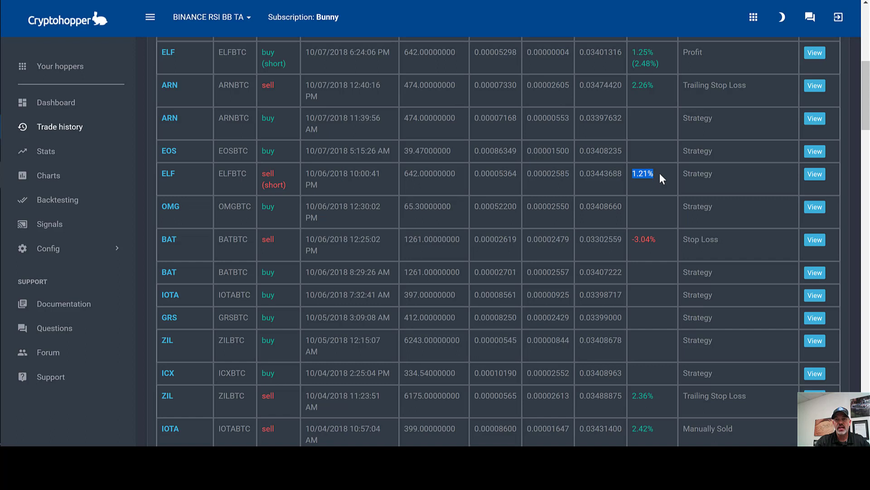
left_click_drag(681, 174, 719, 175)
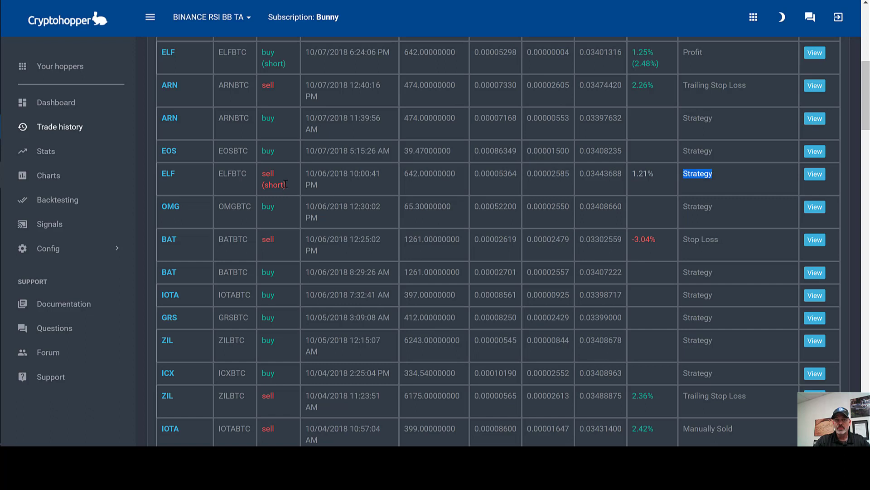
left_click_drag(305, 173, 319, 184)
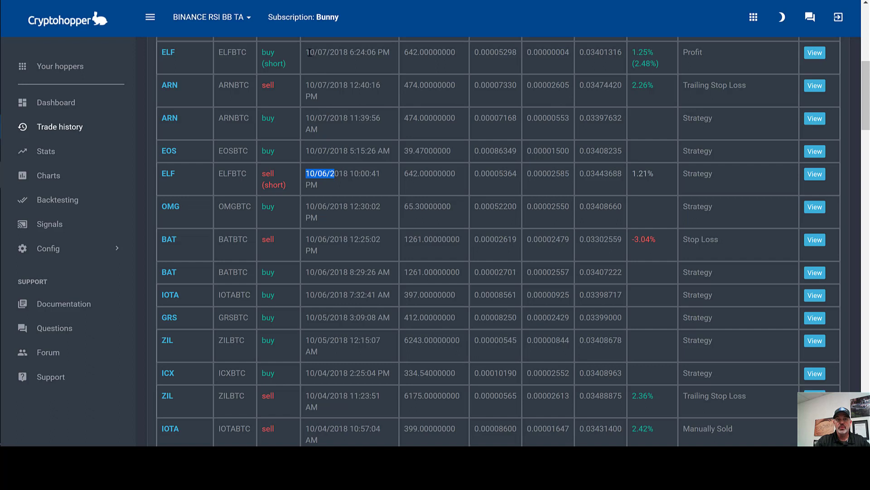
Step: Examine the ELF short buy-back's date, trigger and result percentages, comparing them with the result of the ELF short sell
left_click_drag(310, 52, 392, 57)
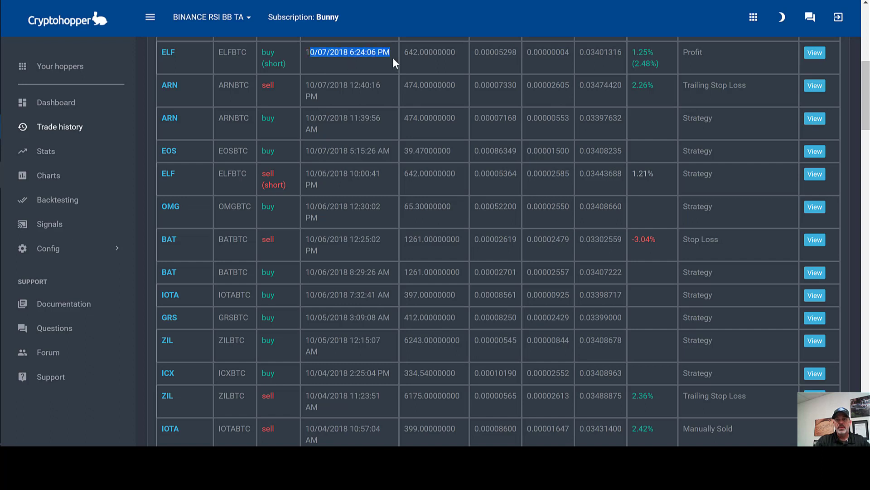
double_click(639, 52)
left_click(662, 53, "shift")
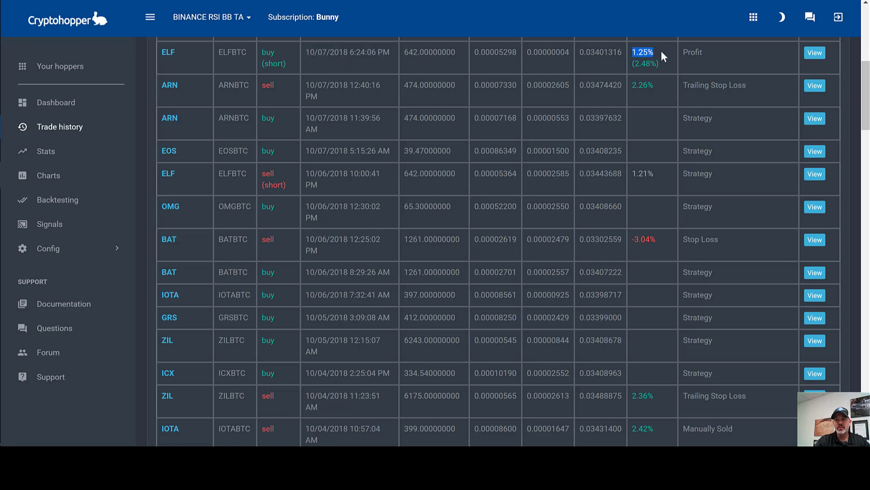
double_click(716, 53)
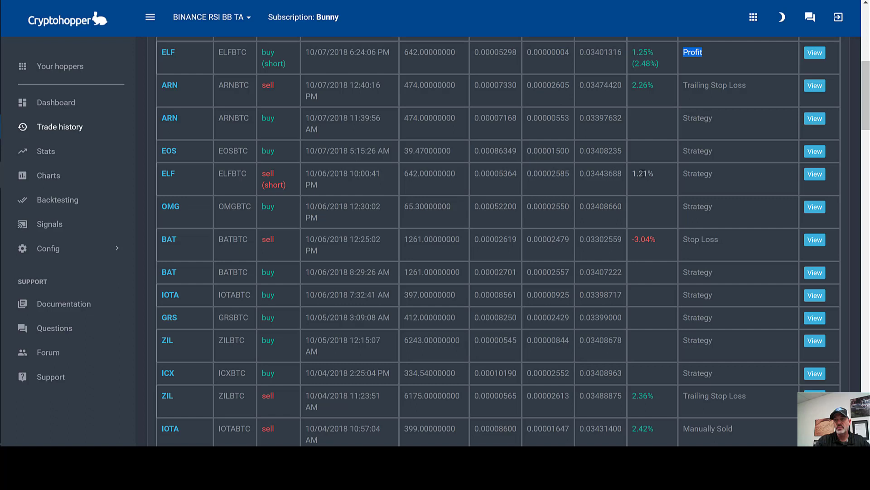
left_click_drag(654, 174, 634, 172)
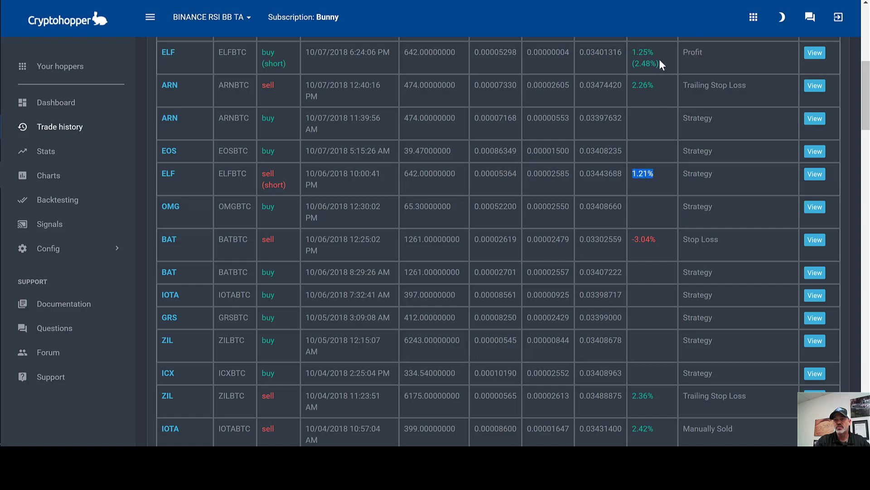
left_click_drag(659, 64, 624, 63)
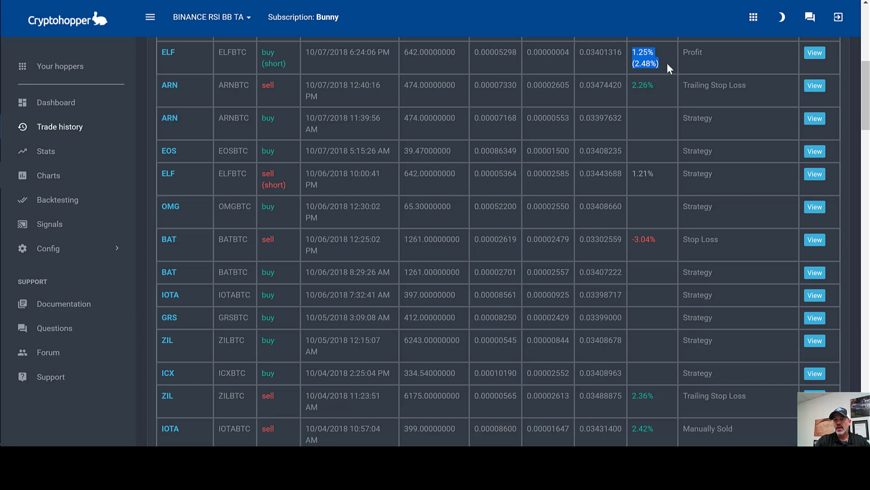
Step: Find the ELF sale that follows the short buy-back on 10/07/2018 and examine its time, result and trigger
scroll(354, 150, "up", 3)
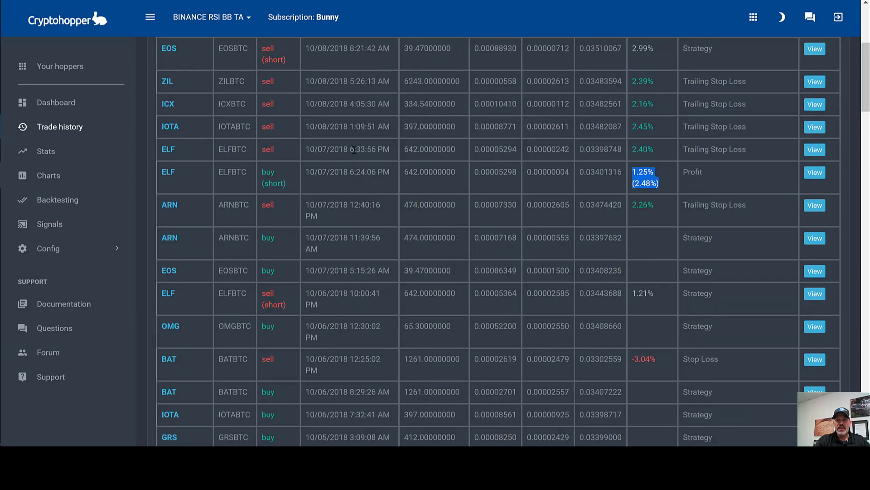
left_click_drag(354, 149, 393, 149)
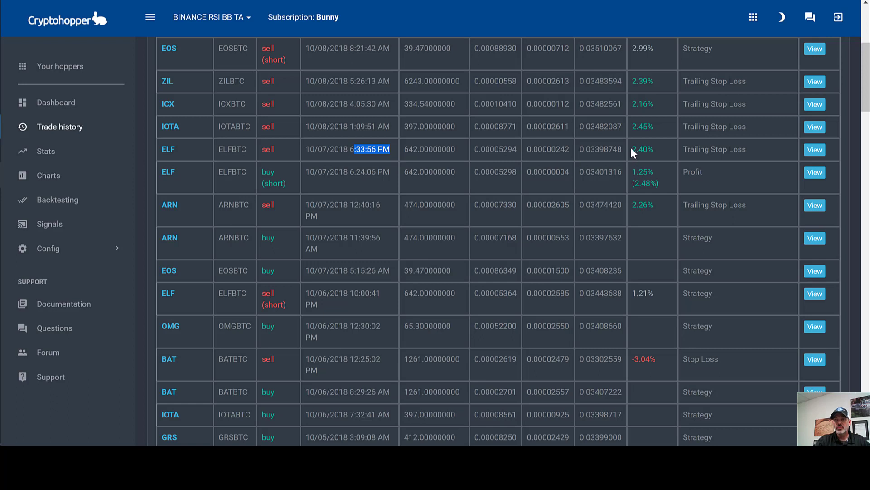
left_click_drag(631, 149, 656, 148)
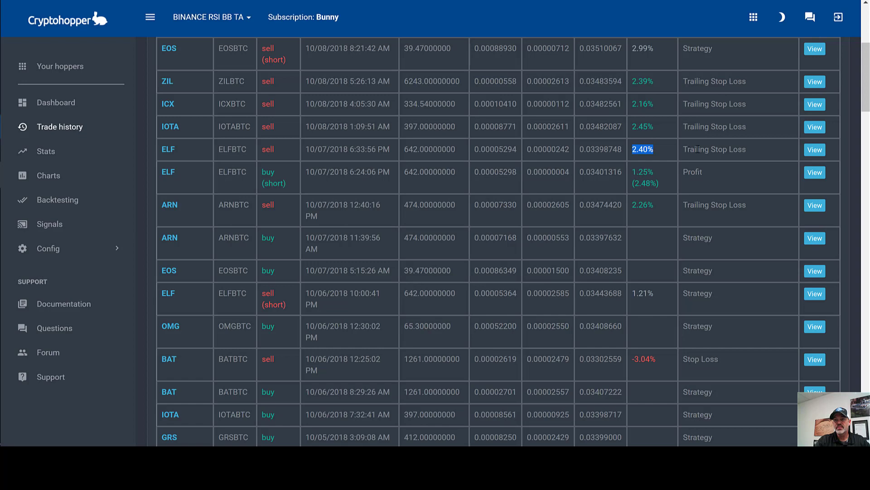
left_click_drag(683, 149, 770, 153)
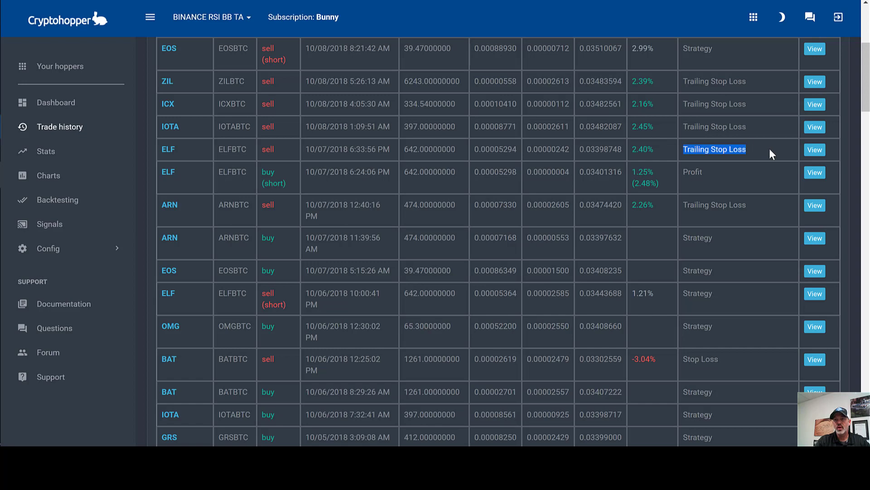
left_click_drag(656, 149, 617, 146)
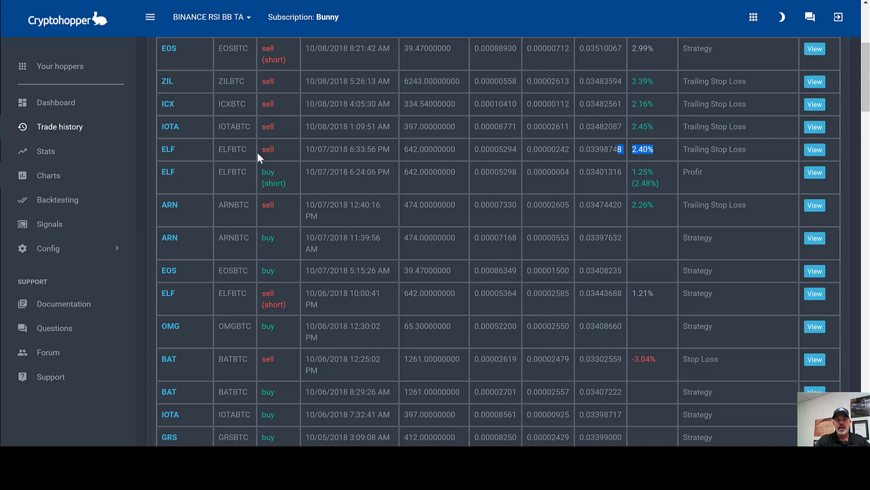
left_click(664, 152)
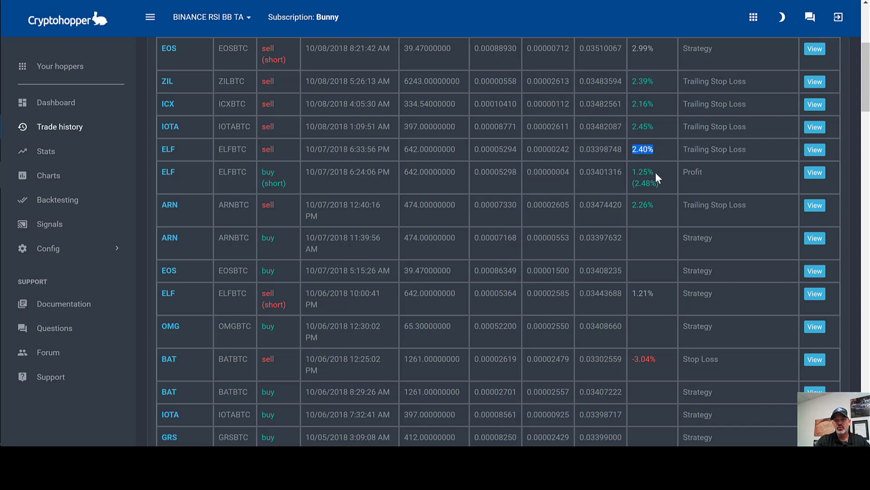
Step: Compare the ELF short sell's result with the final ELF sale's result and trigger, and recheck the short buy-back row
left_click(659, 293)
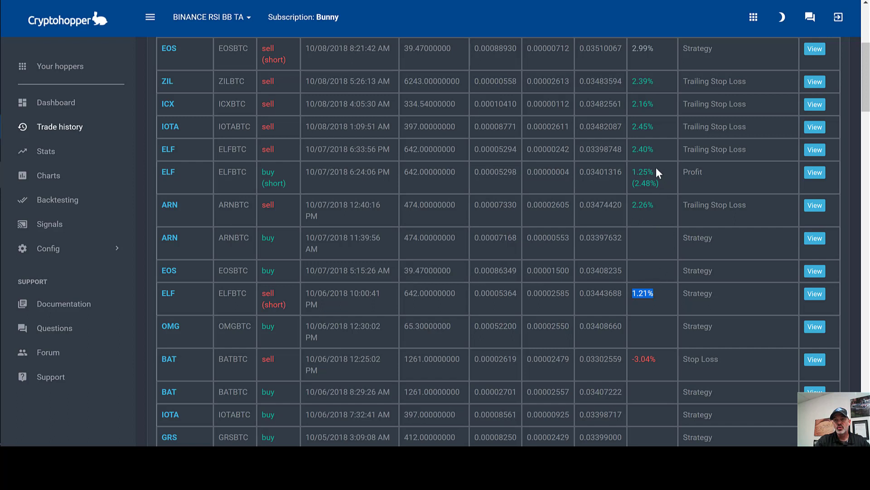
left_click_drag(656, 148, 623, 149)
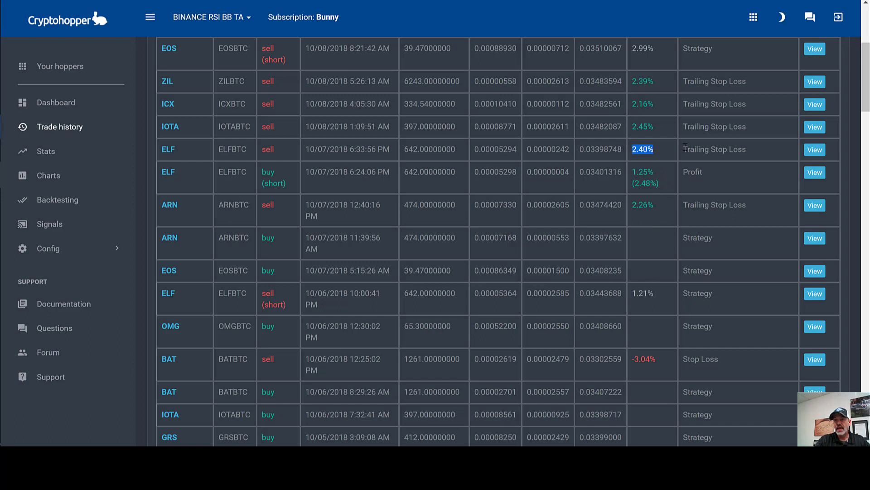
mouse_move(684, 149)
left_mouse_down()
mouse_move(740, 147)
mouse_move(677, 160)
left_mouse_up()
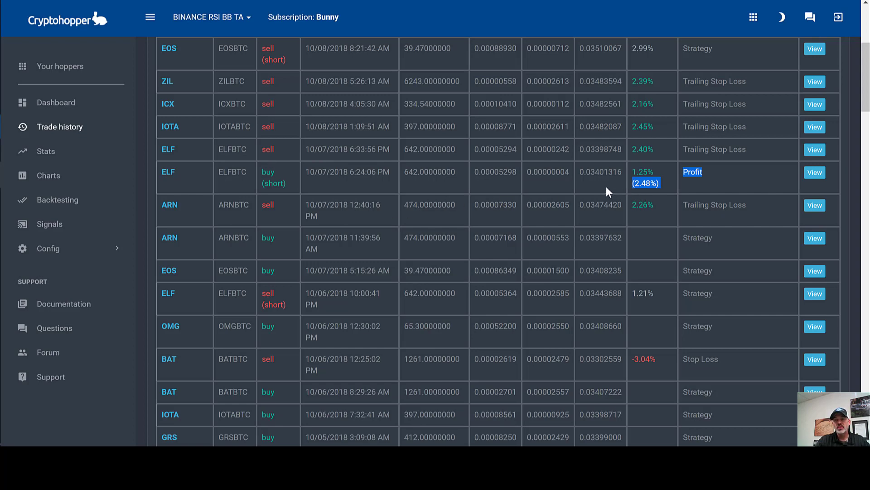
scroll(599, 170, "up", 1)
left_click_drag(223, 217, 233, 216)
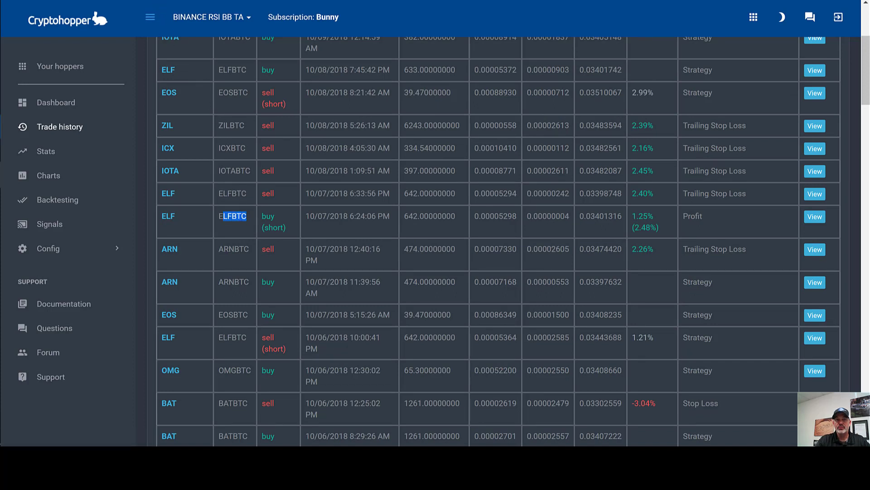
Step: Switch to the TradingView ELFBTC chart and examine the short entry at the red arrow against the RSI
key("alt+Tab")
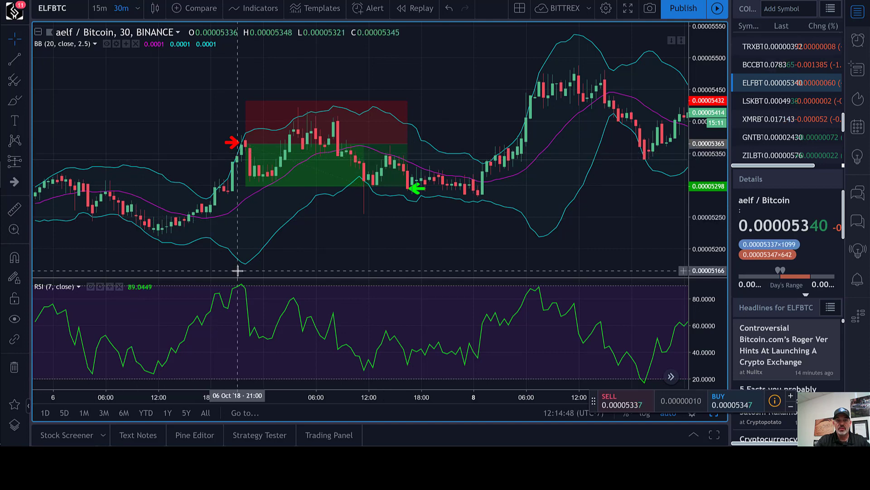
left_click(233, 142)
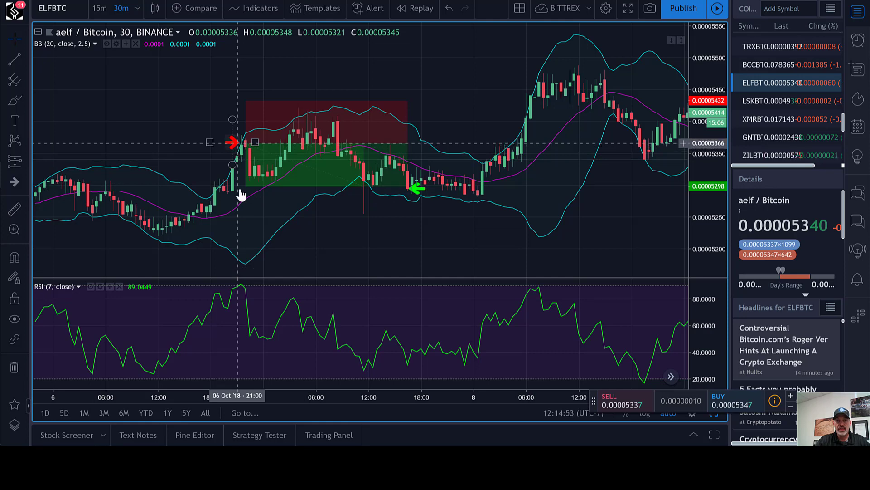
left_click(240, 295)
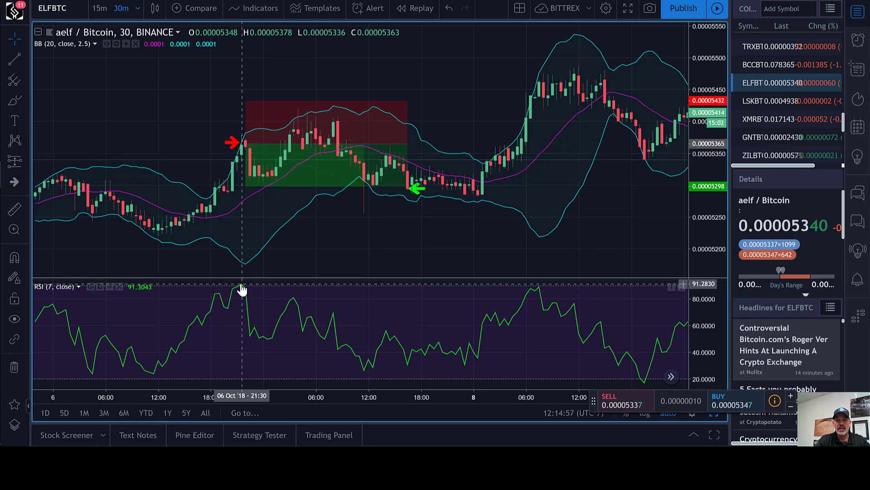
left_click(238, 145)
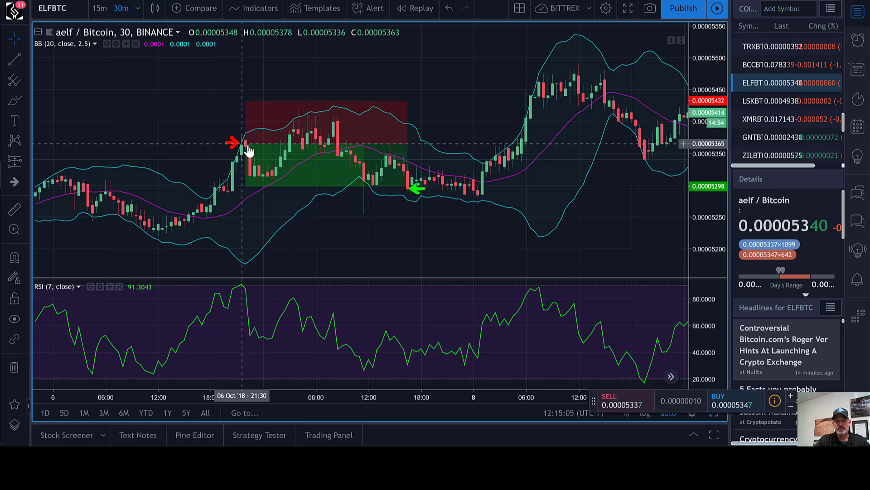
Step: Inspect the stop, profit and target labels of the short position drawn on the ELFBTC chart
left_click(248, 153)
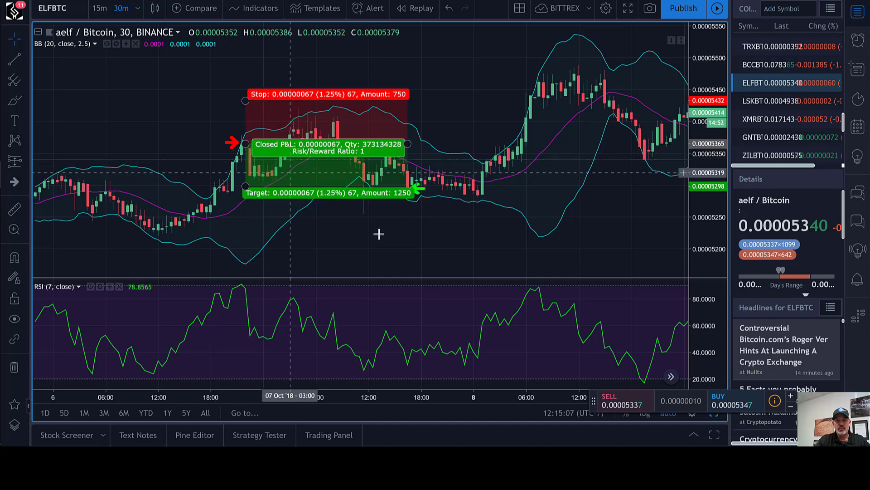
left_click(321, 189)
left_click(318, 176)
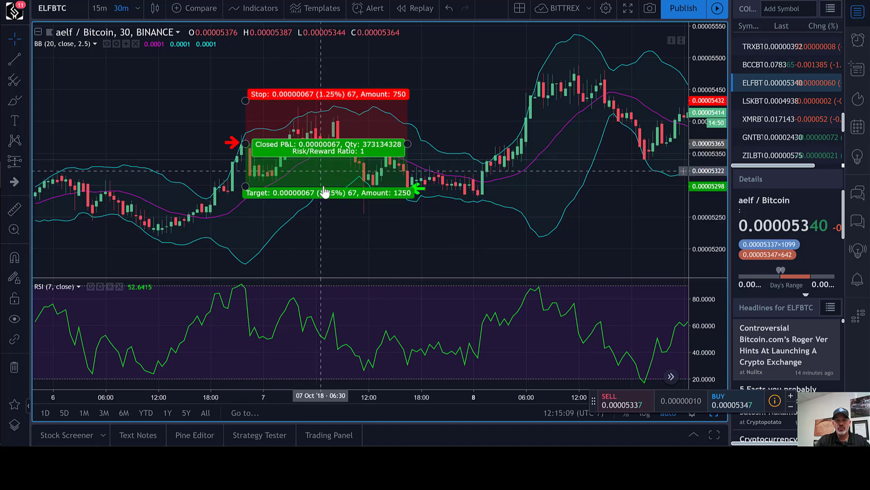
left_click(327, 230)
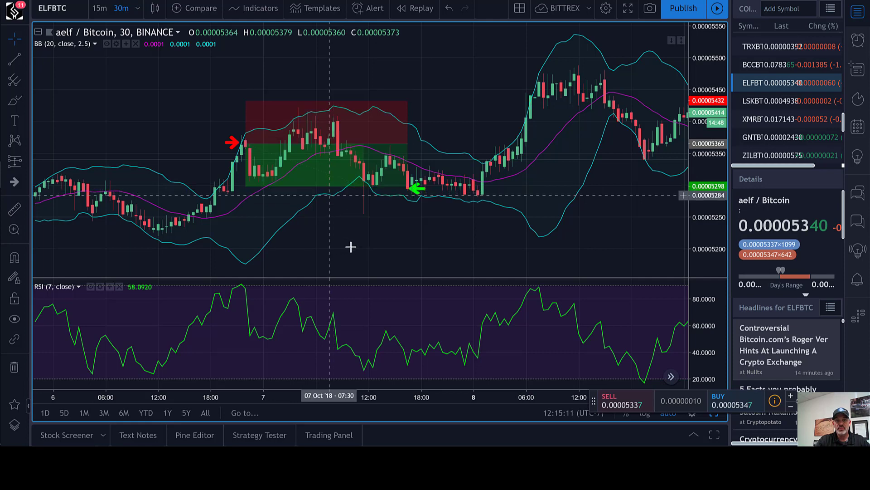
left_click(365, 191)
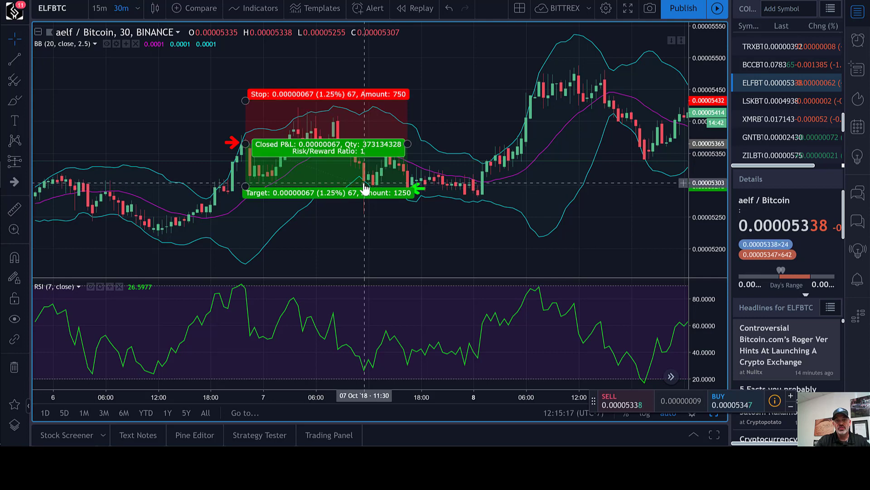
left_click(361, 233)
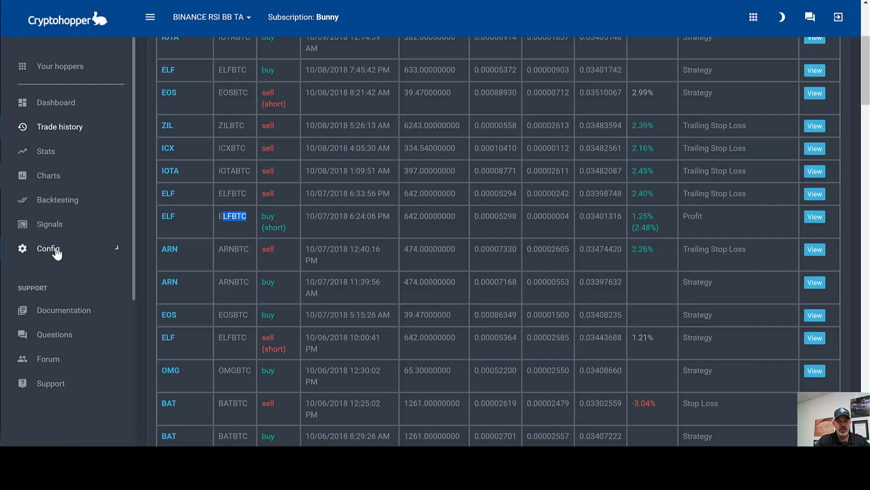
Step: In Cryptohopper, open the Baseconfig shorting settings and review the maximum open short positions and strategy-based opening
left_click(48, 249)
left_click(64, 271)
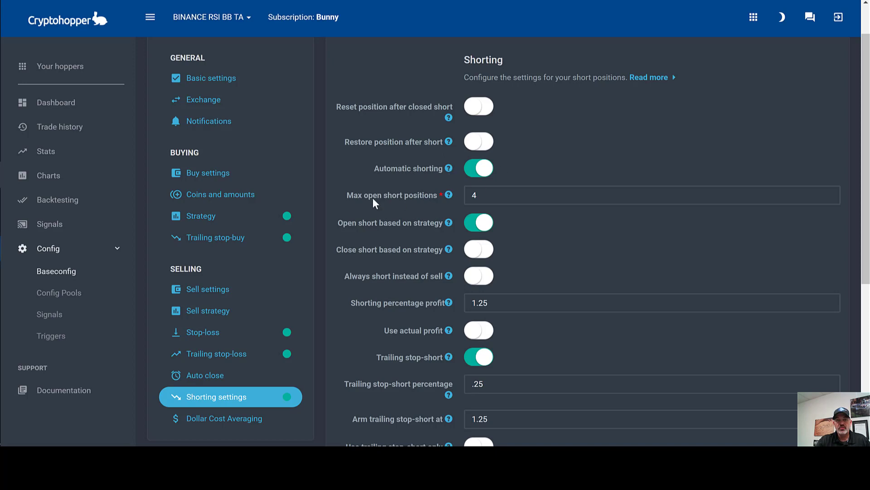
left_click(461, 195)
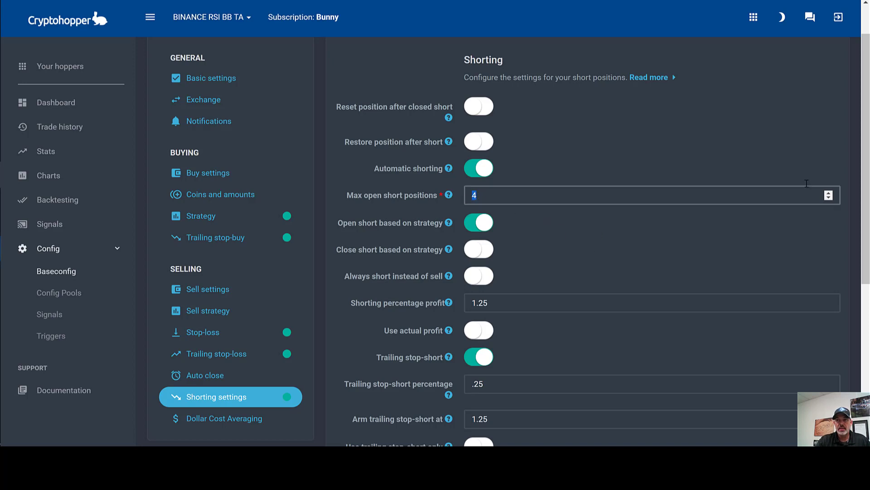
scroll(806, 183, "down", 2)
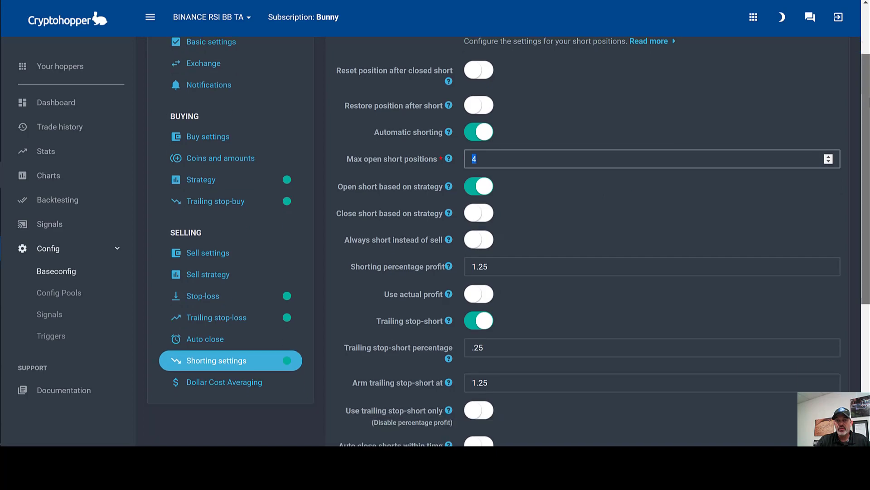
scroll(724, 111, "down", 2)
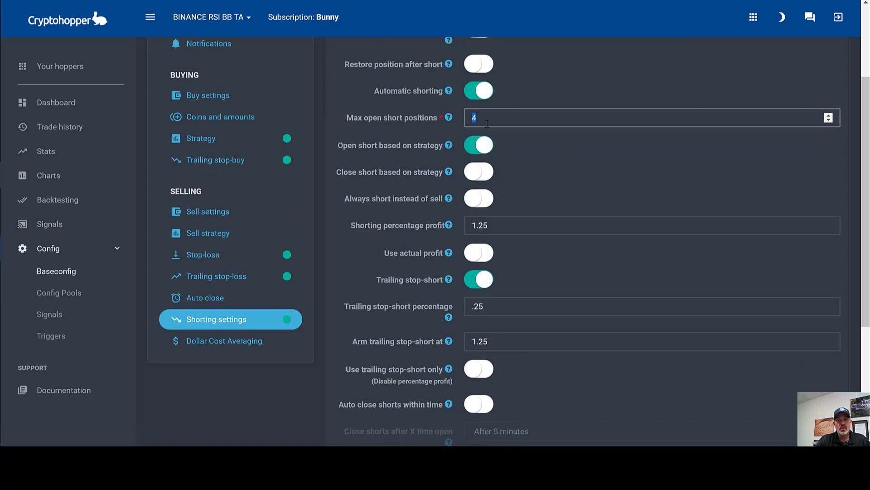
left_click(368, 154)
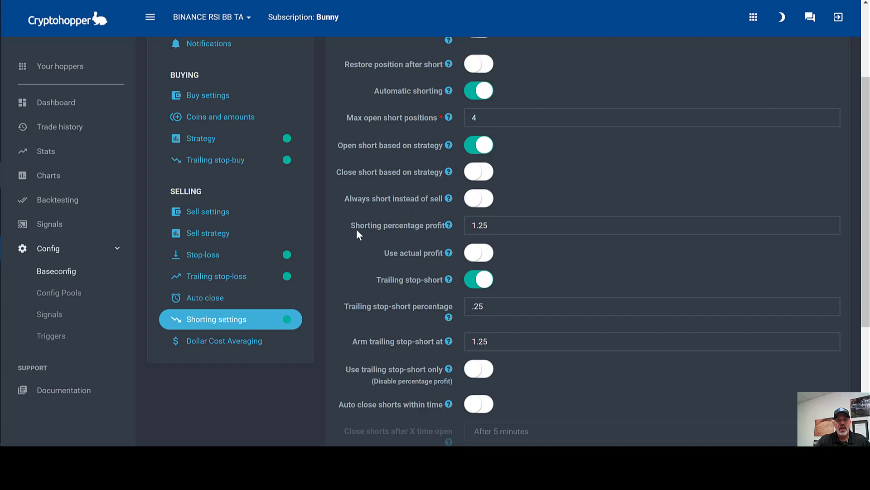
Step: Review the shorting percentage profit, the trailing stop-short option, its percentage and its arming value
left_click_drag(355, 229, 439, 229)
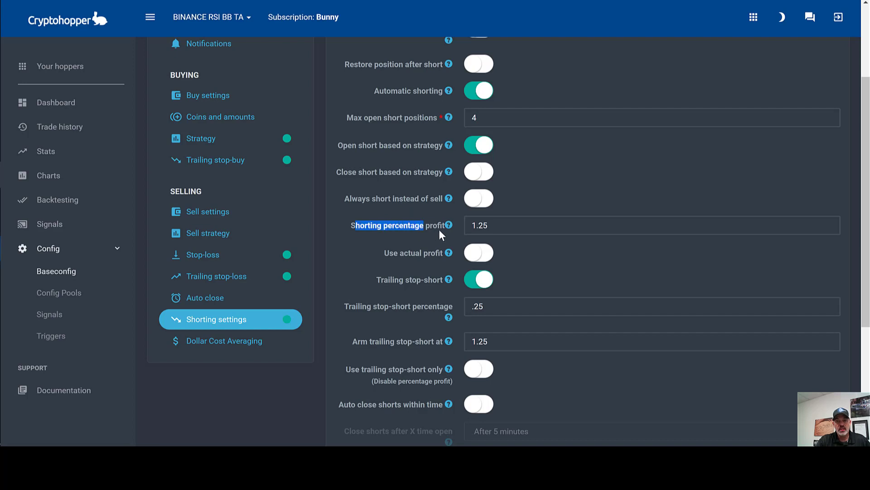
left_click(380, 280)
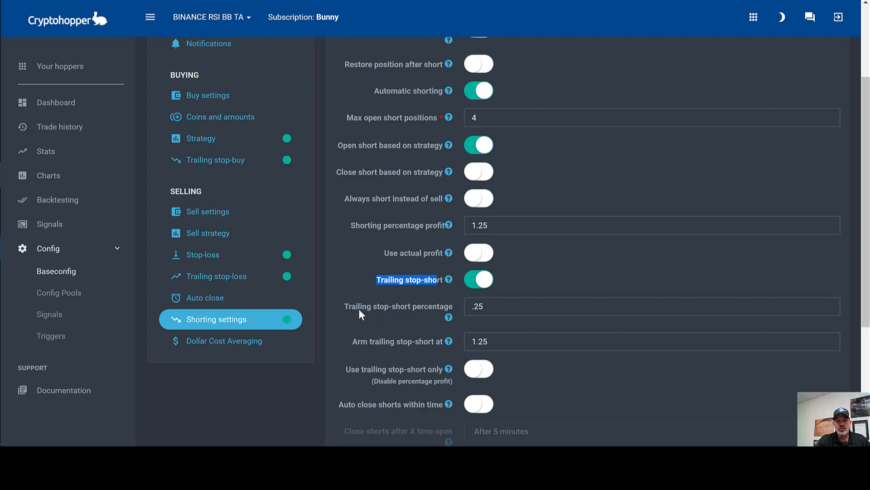
left_click_drag(370, 341, 412, 341)
left_click(492, 338)
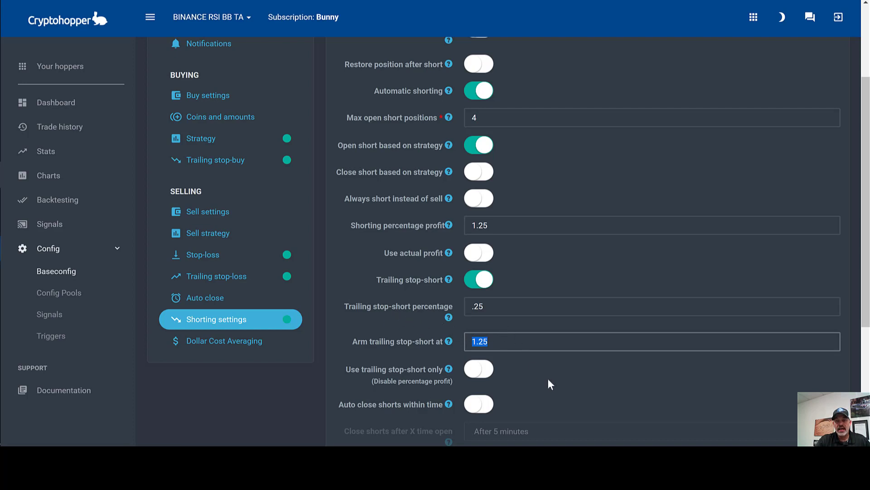
left_click_drag(494, 308, 460, 304)
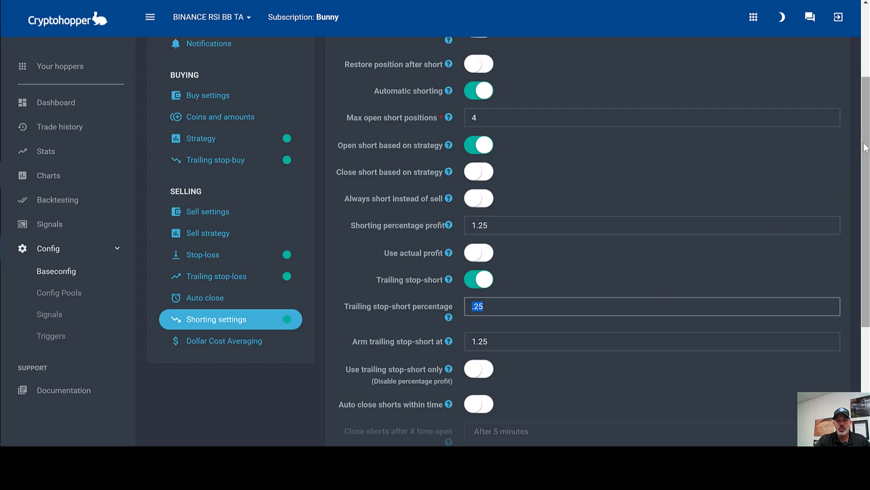
Step: Look through the remaining shorting options, including automatic closing and removal, and recheck the trailing stop-short arming value
scroll(867, 200, "down", 1)
scroll(866, 199, "down", 3)
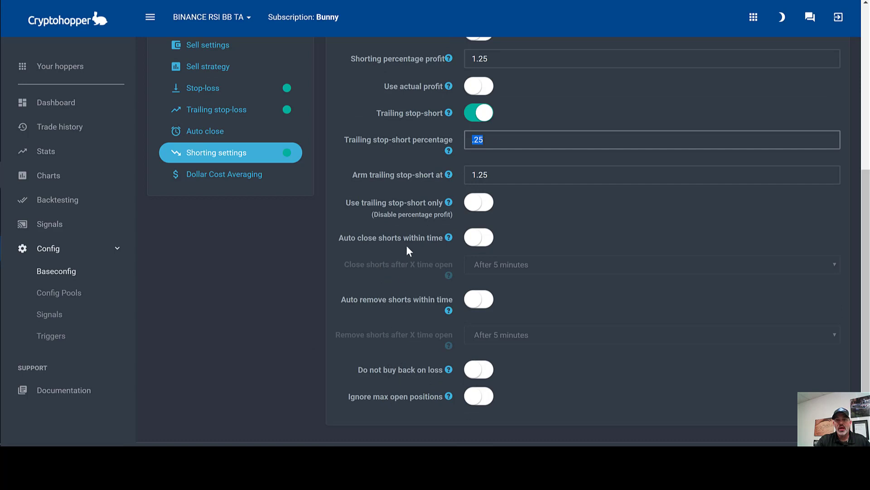
left_click(546, 177)
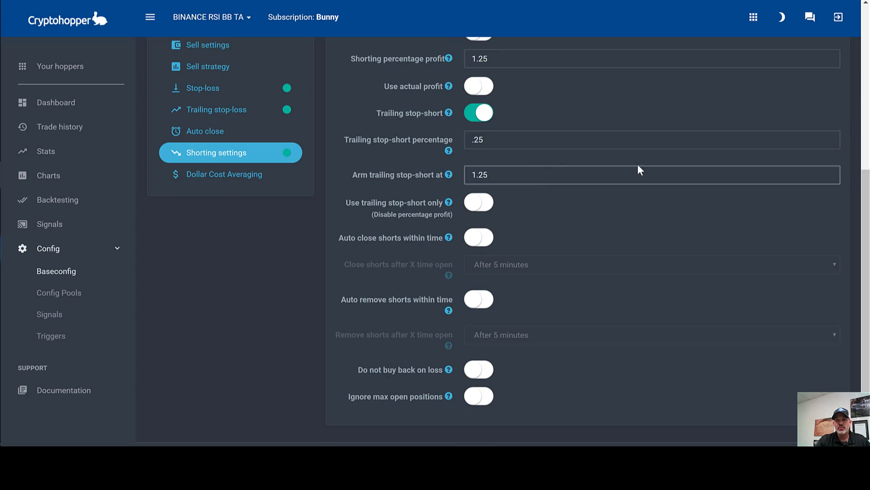
Step: Open the advanced Multiple TA settings of the hopper's buying strategy
left_click_drag(865, 188, 859, 82)
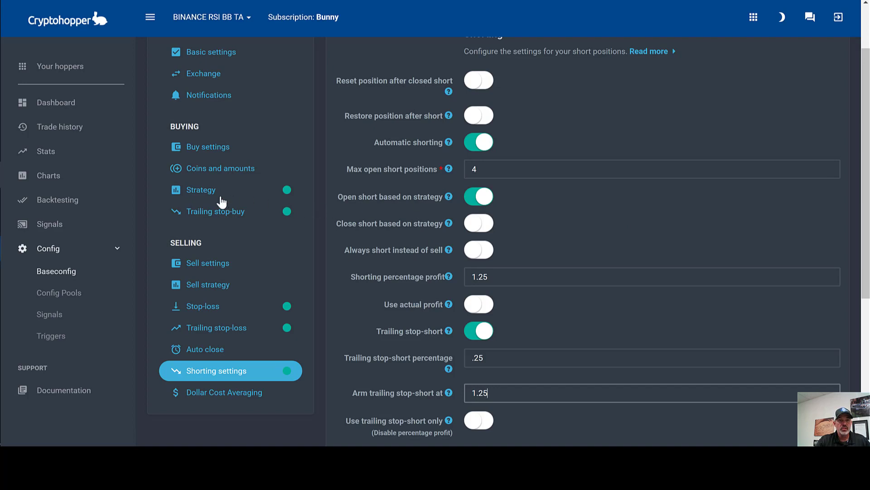
left_click(205, 192)
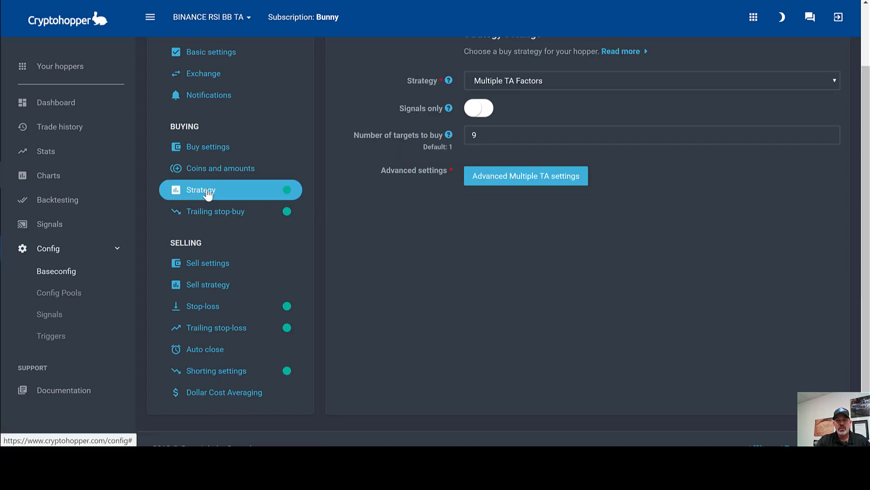
left_click(514, 180)
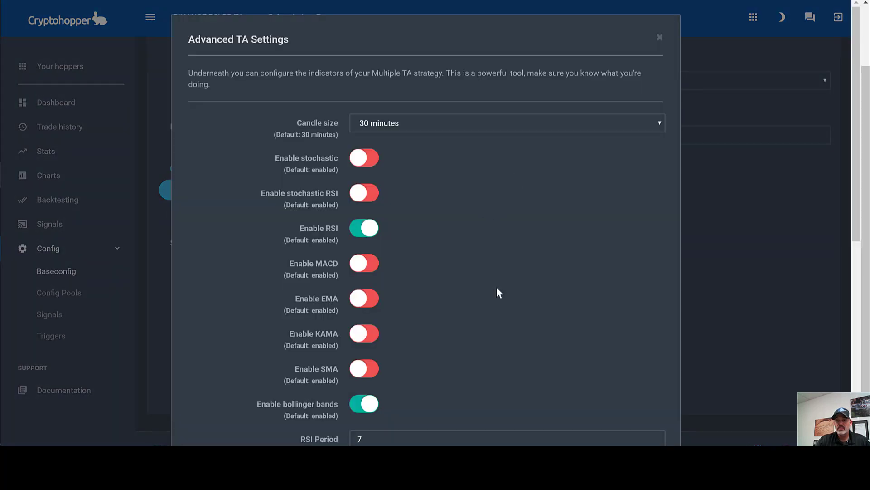
Step: Review the enabled indicators and the RSI and Bollinger Bands parameters, and highlight the RSI overbought threshold value
scroll(861, 108, "down", 3)
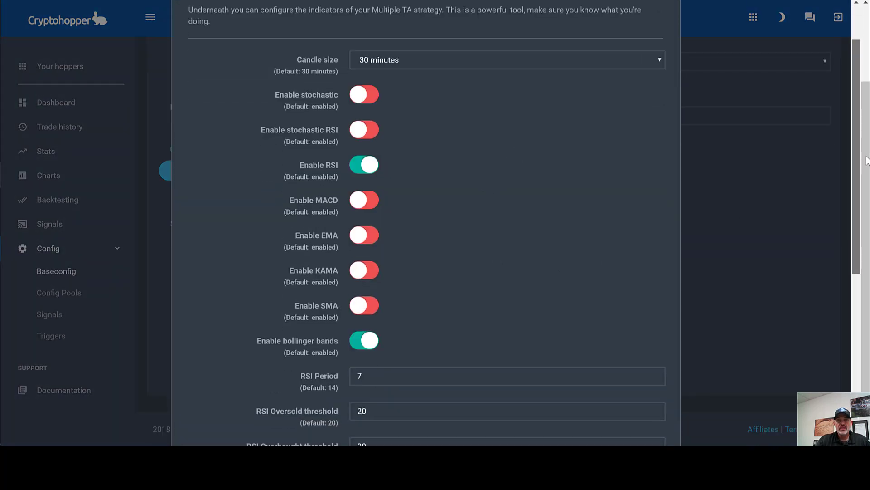
scroll(868, 181, "down", 2)
scroll(515, 106, "down", 1)
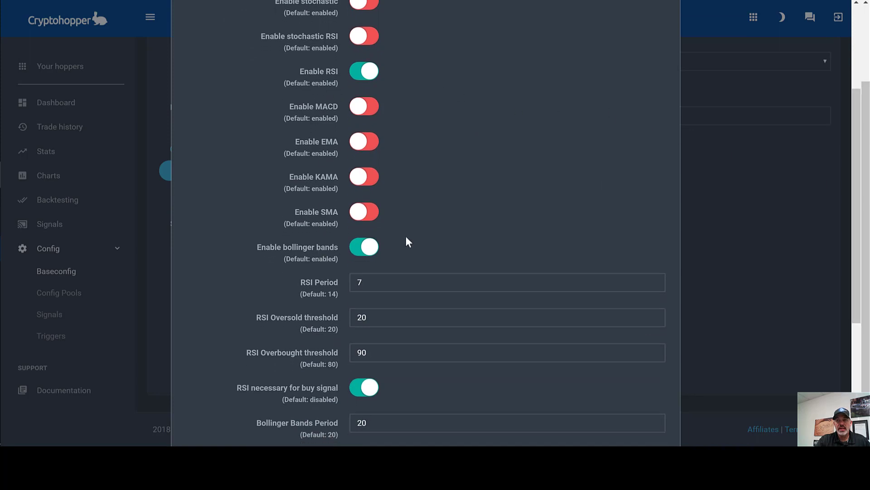
scroll(844, 184, "down", 5)
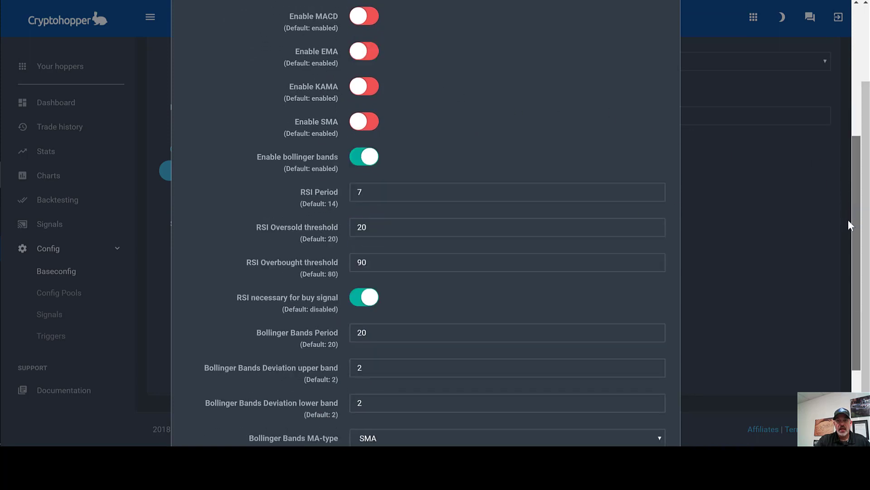
scroll(837, 213, "down", 1)
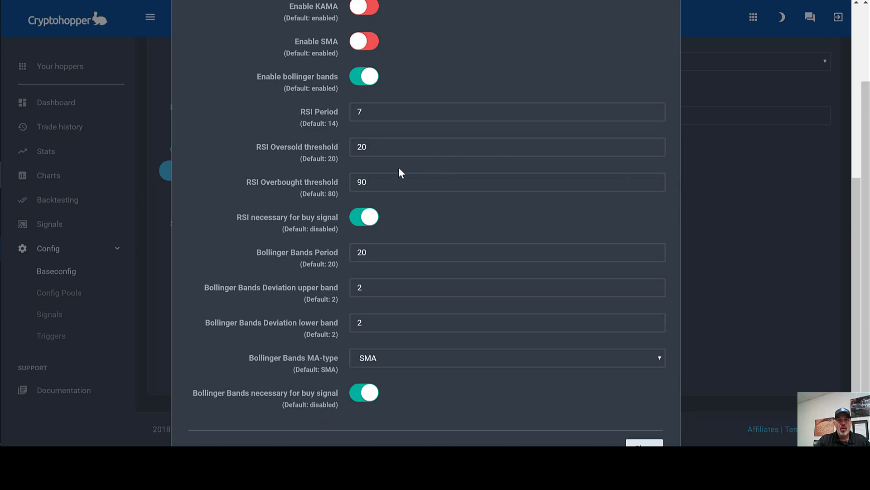
left_click_drag(243, 179, 349, 182)
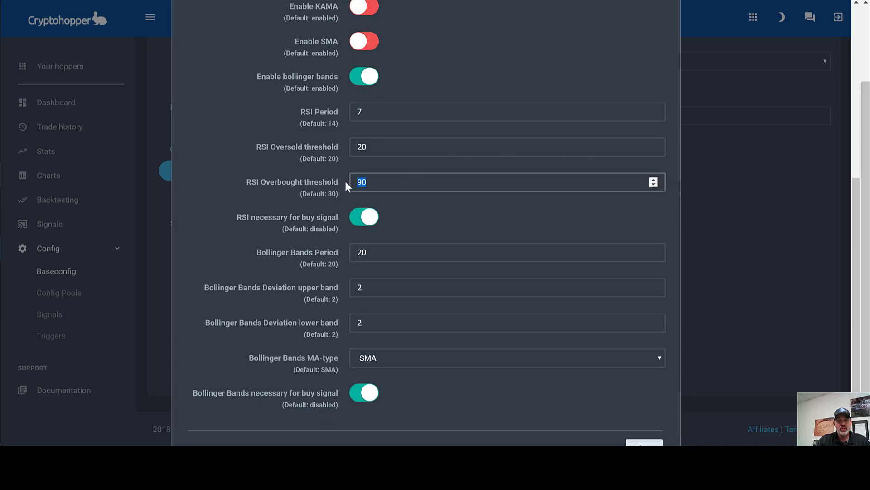